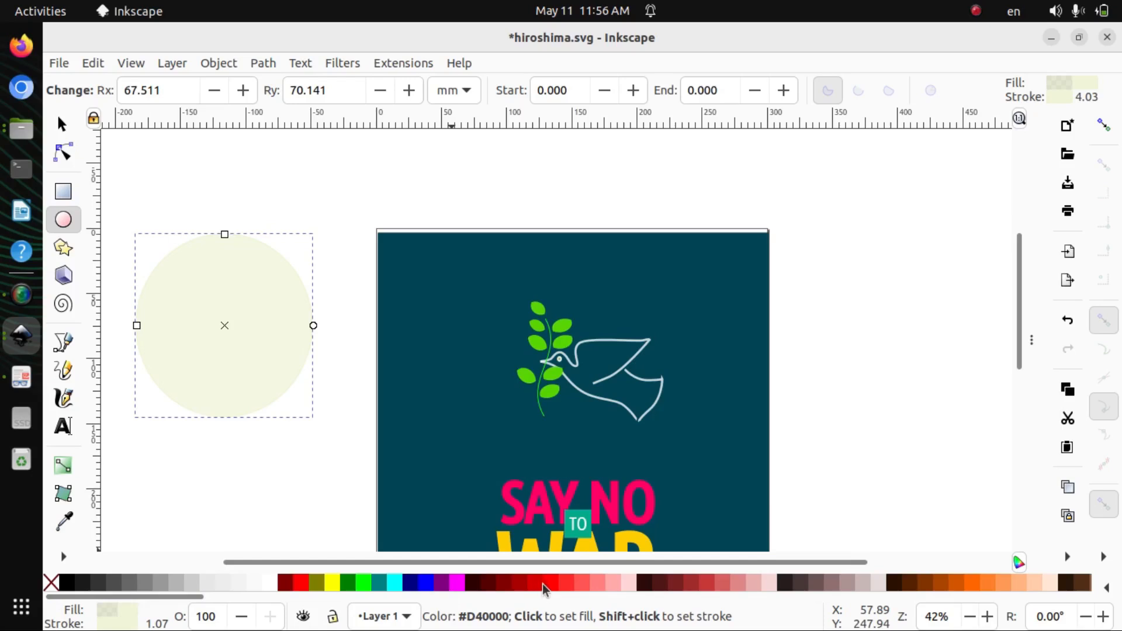
Fill the circle beside the poster page with bright red and remove its stroke.
click(548, 586)
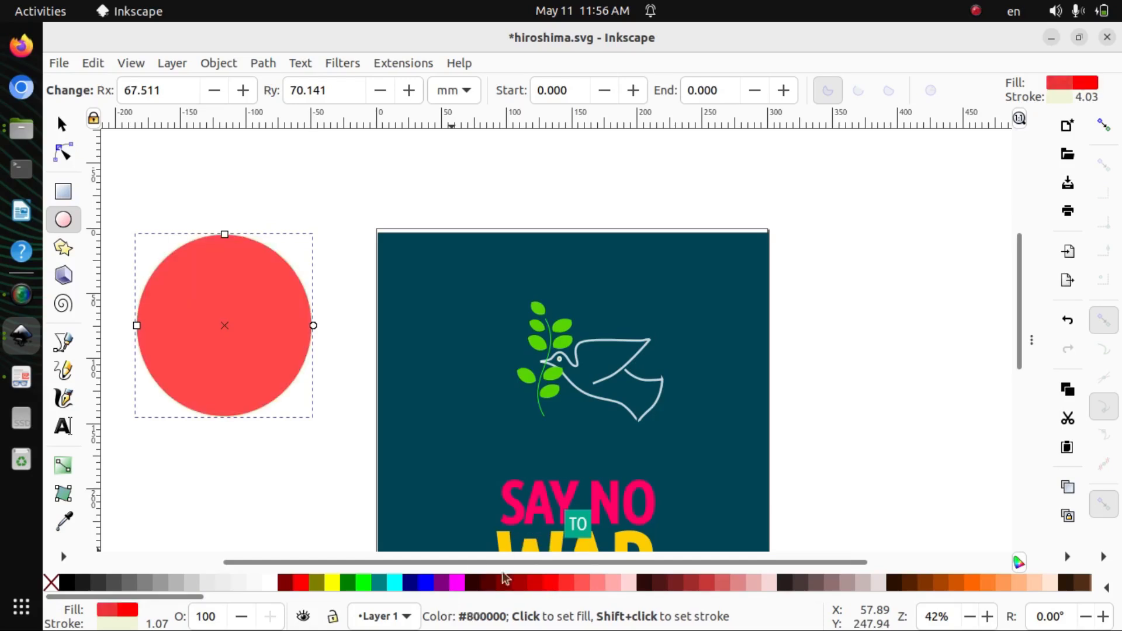
click(62, 124)
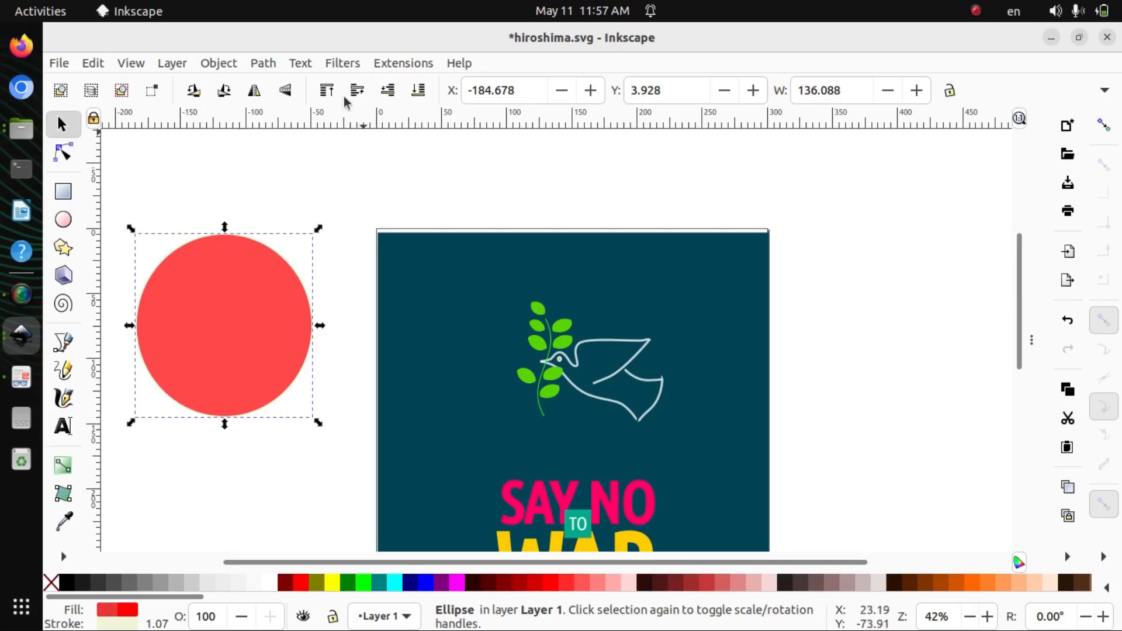
click(233, 65)
click(246, 100)
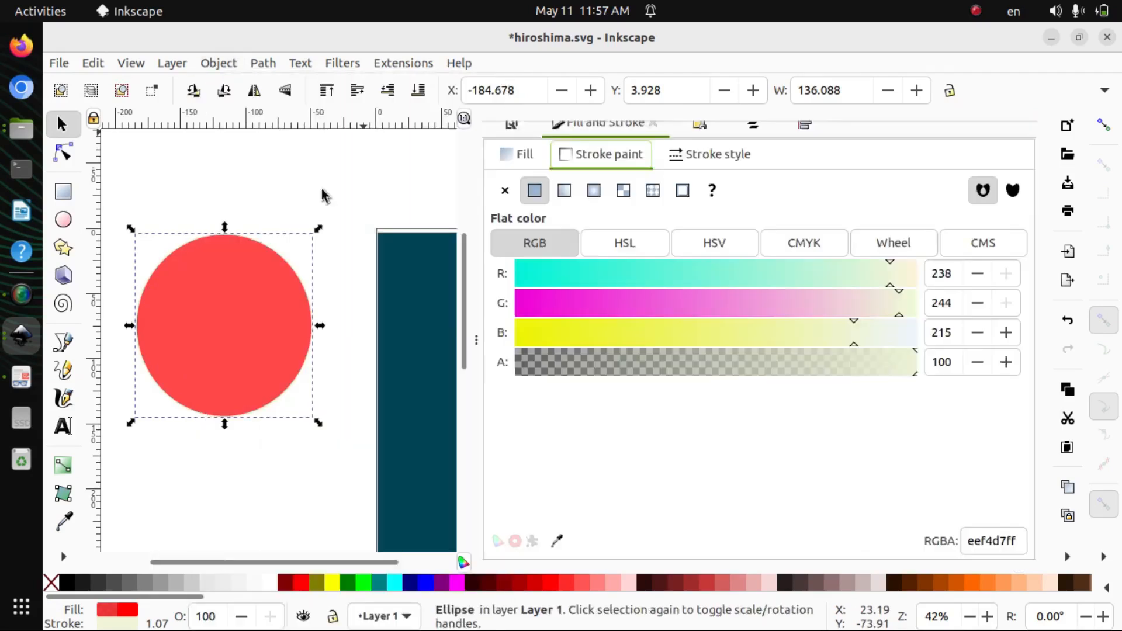
click(524, 158)
click(598, 156)
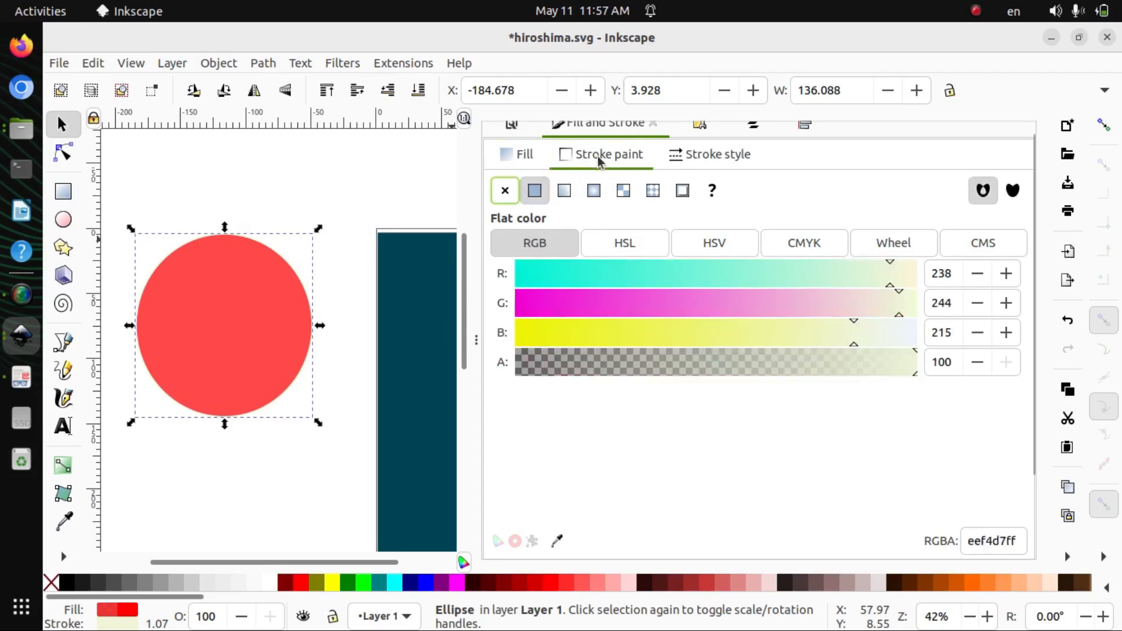
click(504, 190)
click(304, 198)
click(199, 320)
Raise the red circle's fill alpha to 99 and move the circle slightly up and to the right.
drag(481, 341, 791, 345)
click(252, 364)
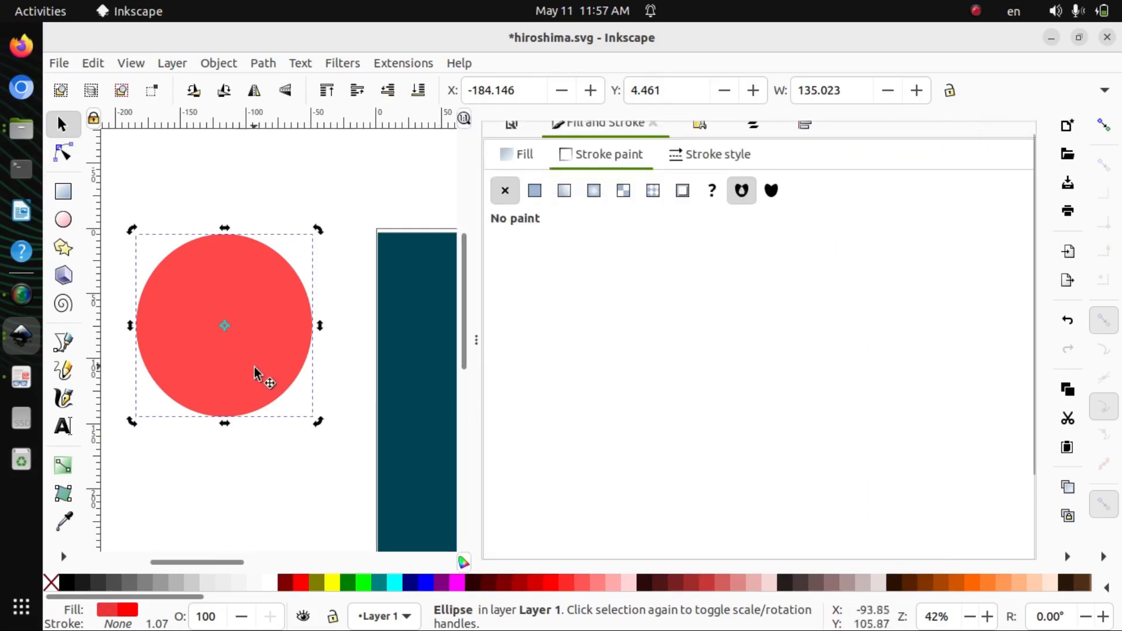
click(268, 362)
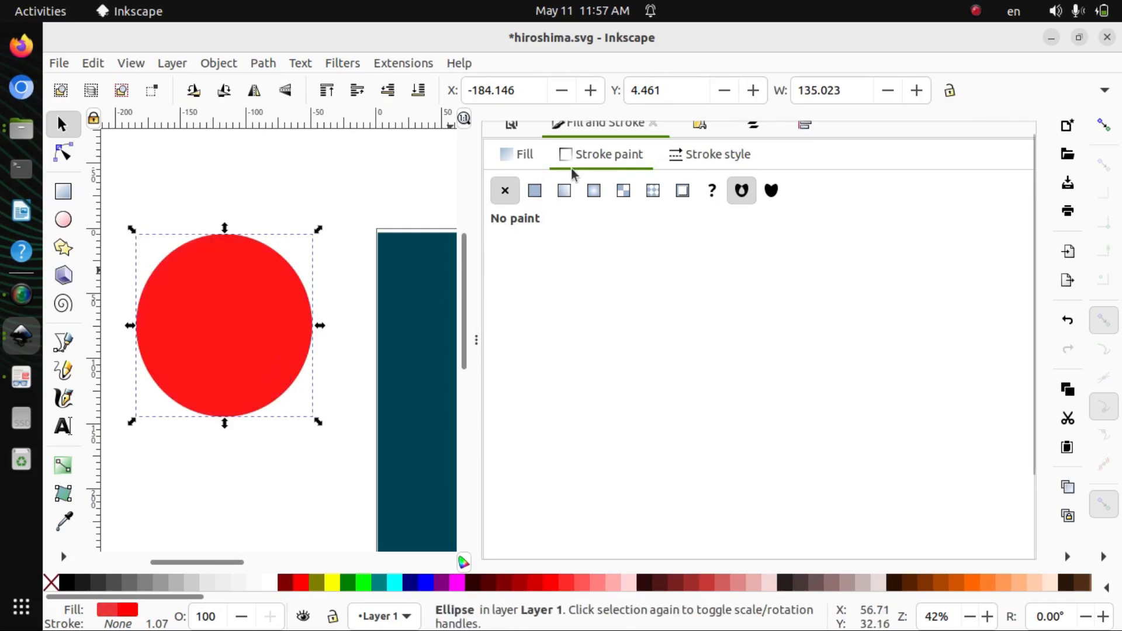
click(514, 167)
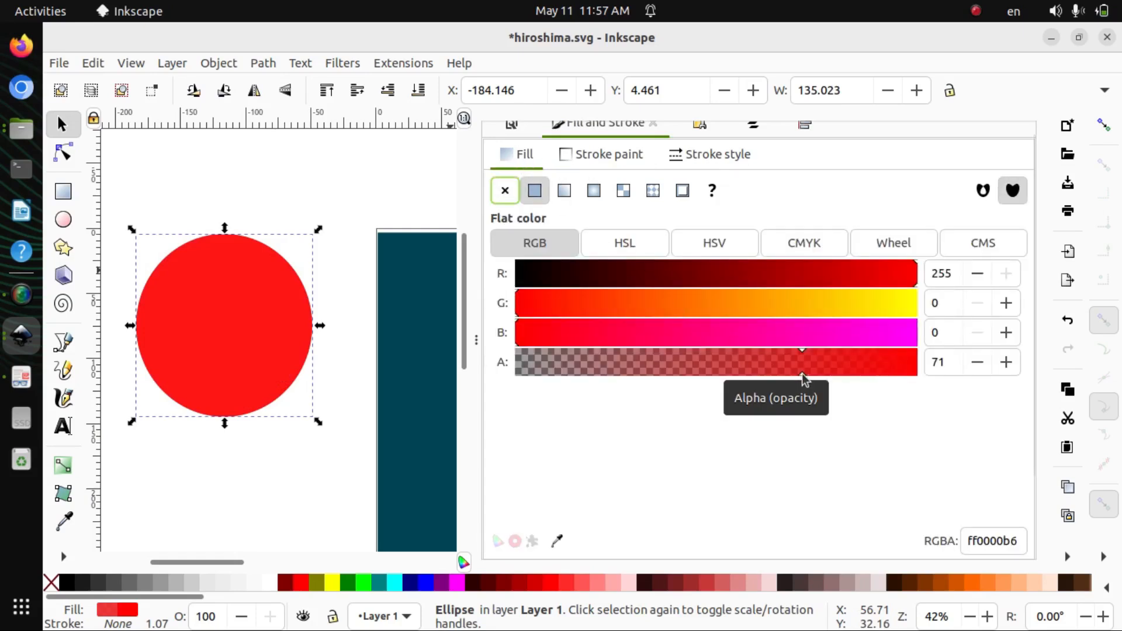
drag(802, 380, 909, 383)
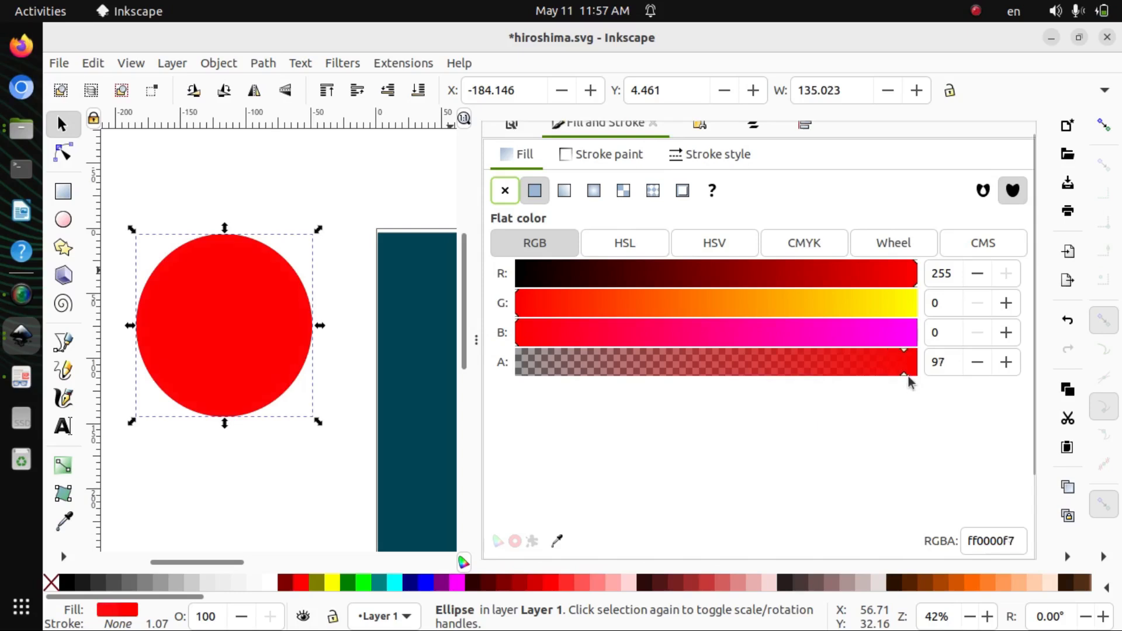
drag(227, 343, 221, 321)
Duplicate the red circle, offset the copy, and darken its fill to a red value of 234.
click(251, 278)
key(Delete)
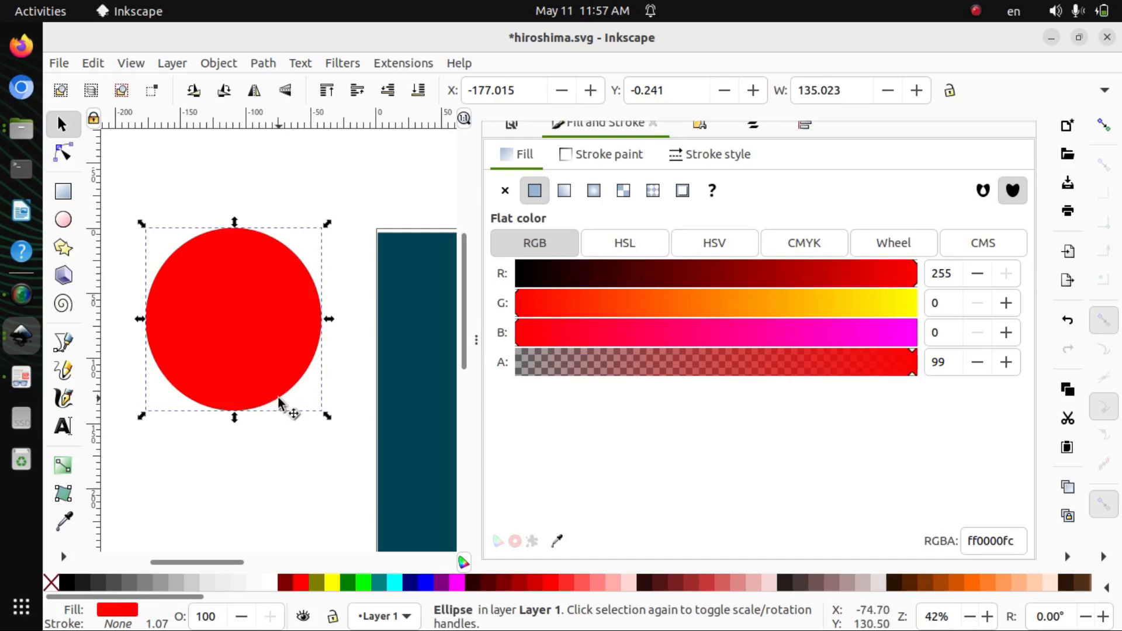
mouse_move(274, 380)
mouse_down()
mouse_move(279, 408)
mouse_move(279, 384)
mouse_up()
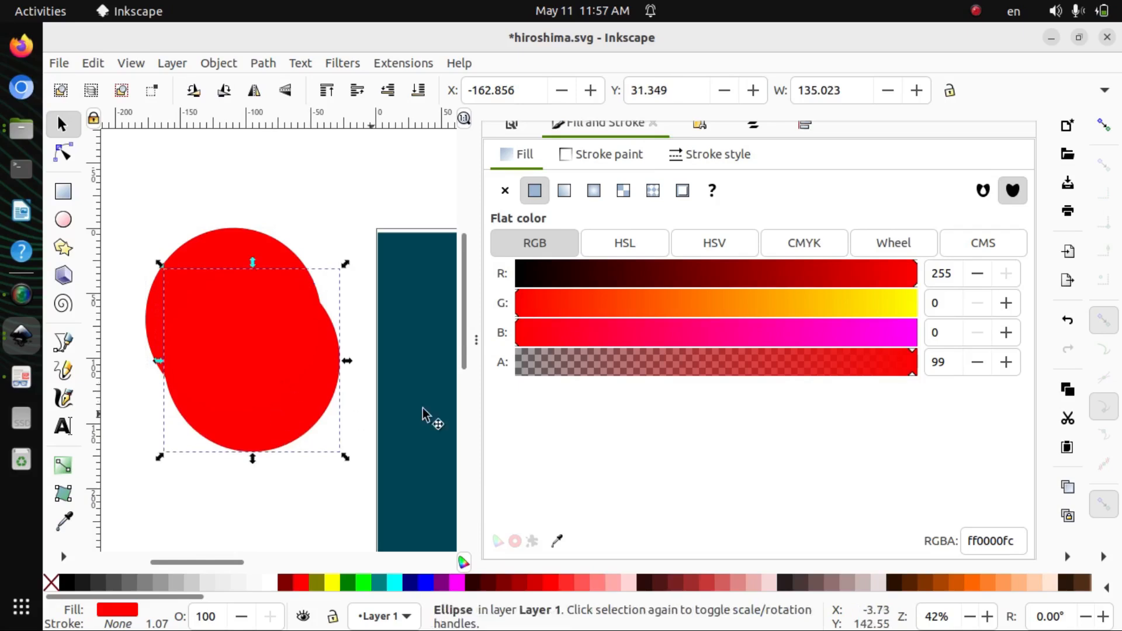
drag(903, 285, 884, 285)
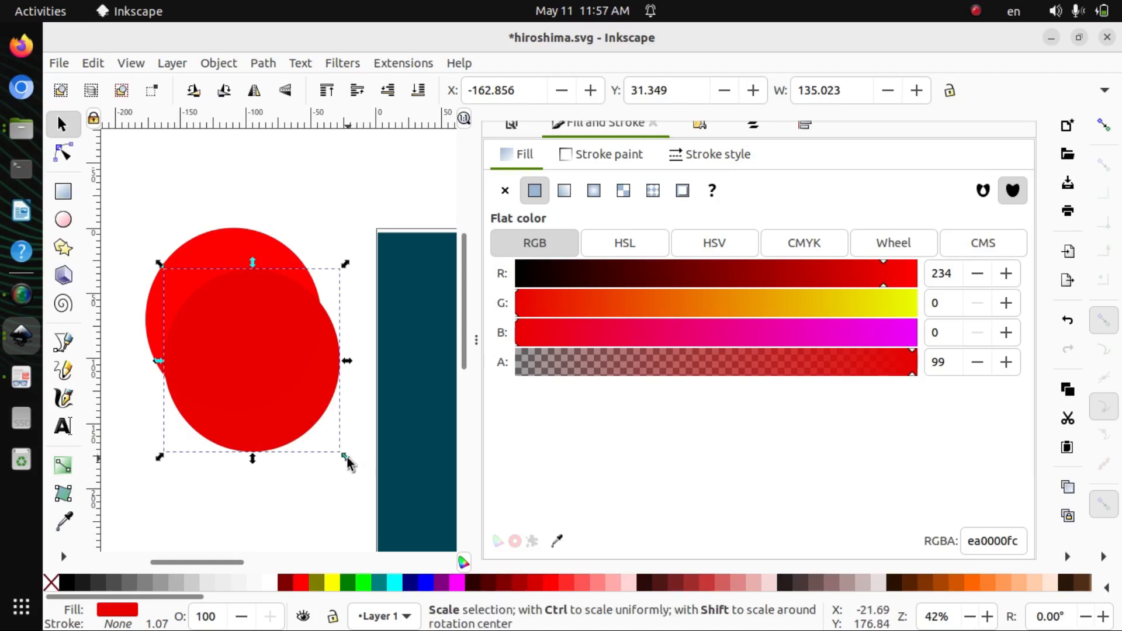
Scale the darker copy down proportionally to about 118 mm wide and centre it inside the original circle.
key(ctrl)
drag(346, 457, 333, 435)
drag(244, 368, 234, 346)
Add a third concentric circle from a copy of the inner one, with red value 211 and about 103 mm wide.
key(ctrl)
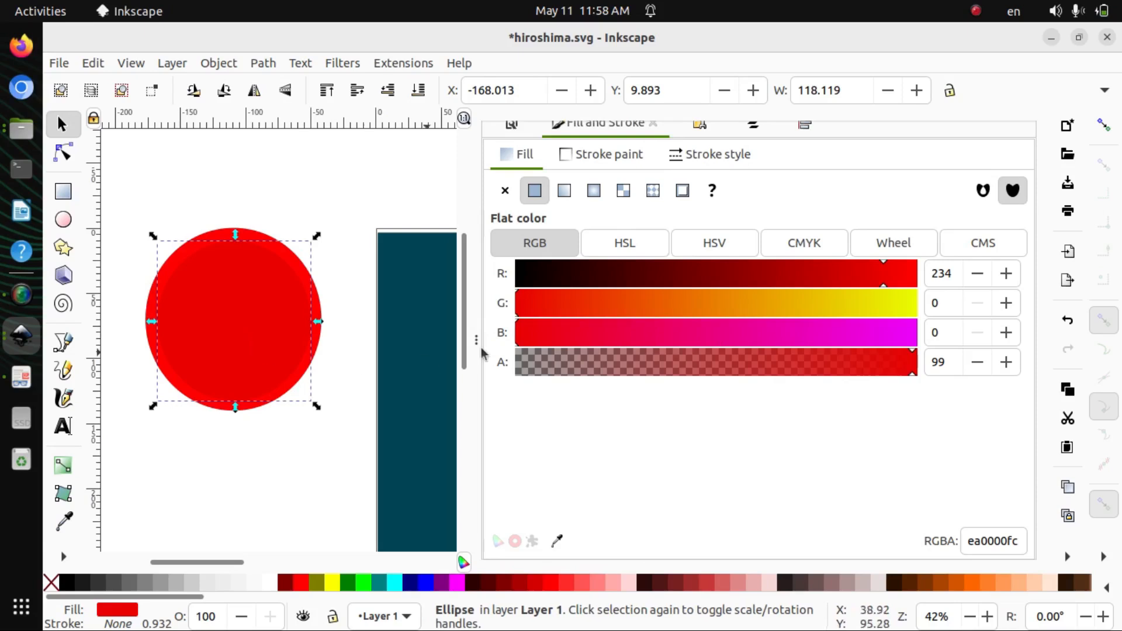
drag(883, 287, 847, 292)
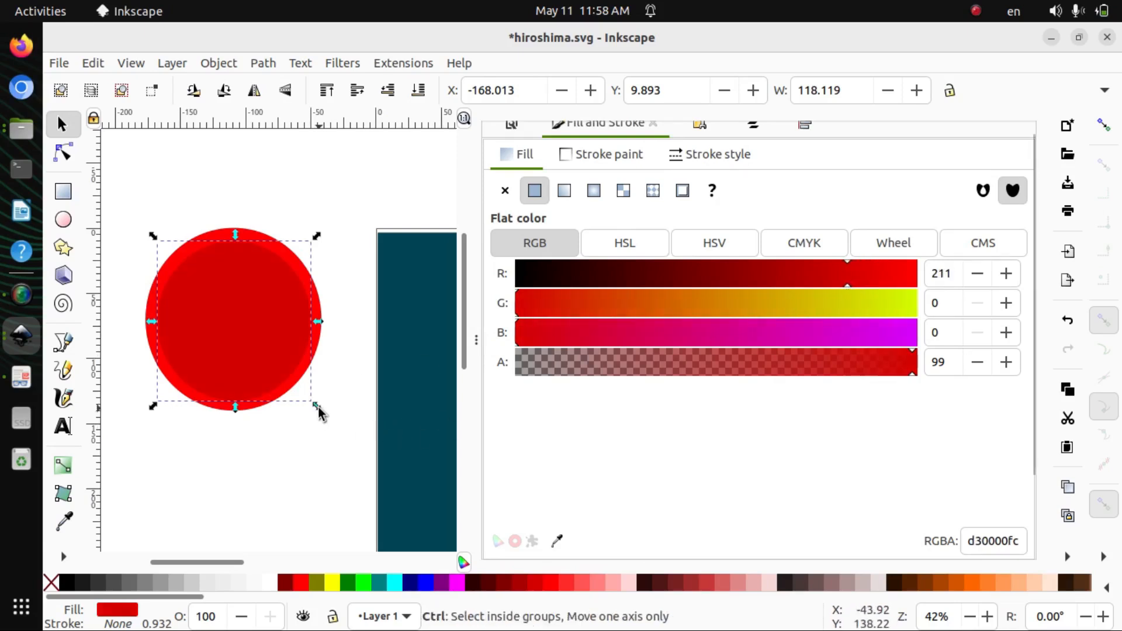
drag(316, 406, 297, 386)
drag(236, 315, 248, 324)
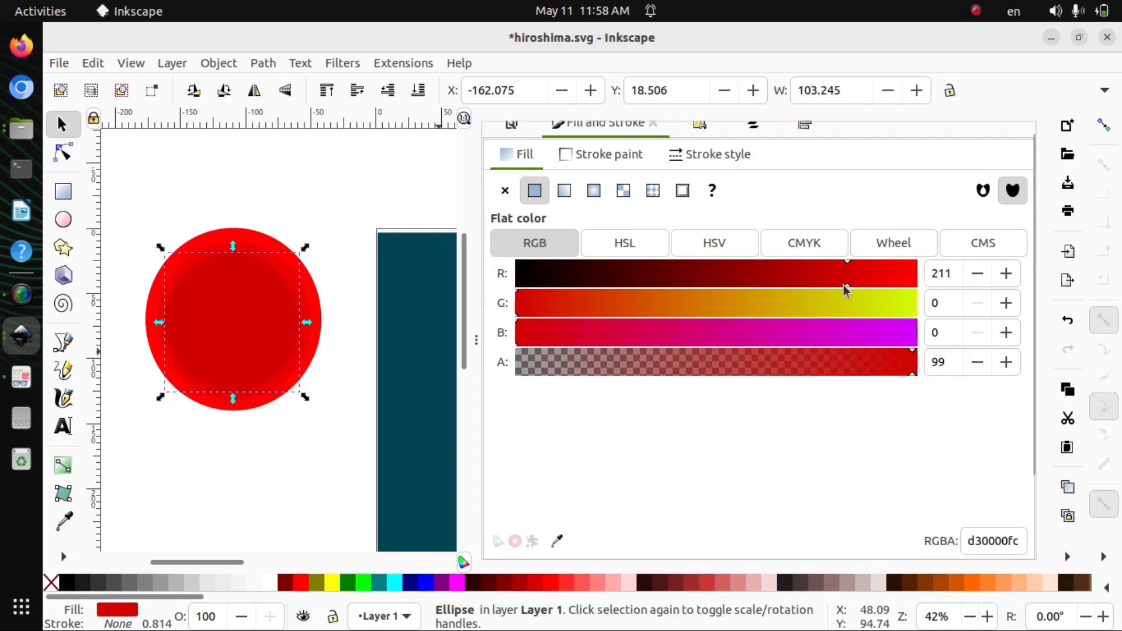
Add a fourth concentric circle by copying the innermost one, with red value 191 and about 89 mm wide.
drag(843, 285, 818, 290)
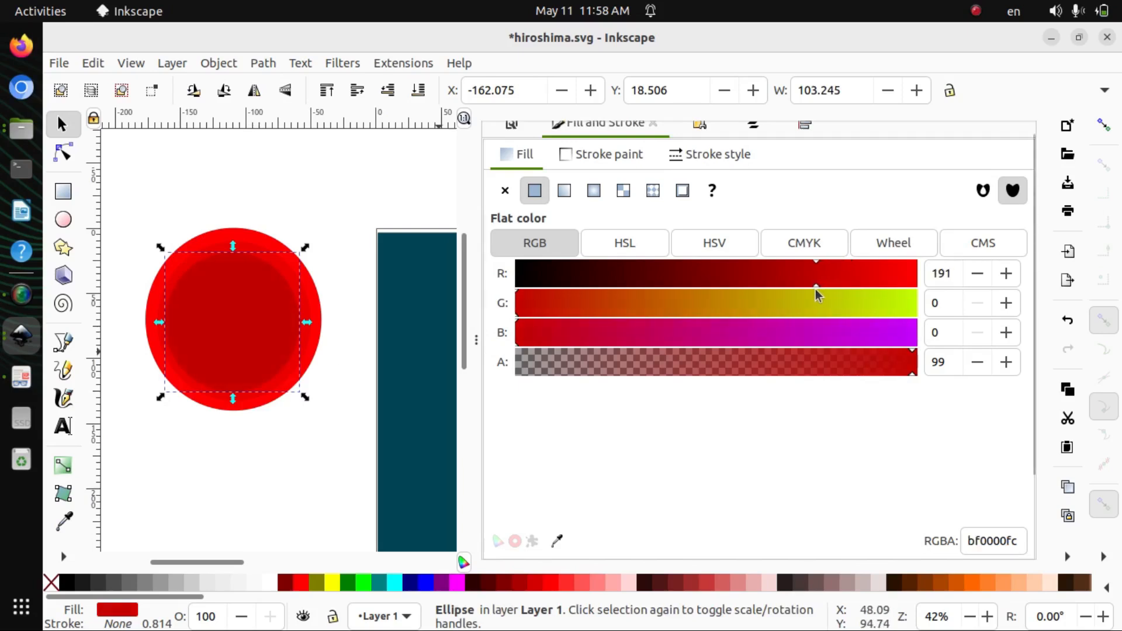
drag(305, 402, 287, 389)
drag(234, 315, 241, 325)
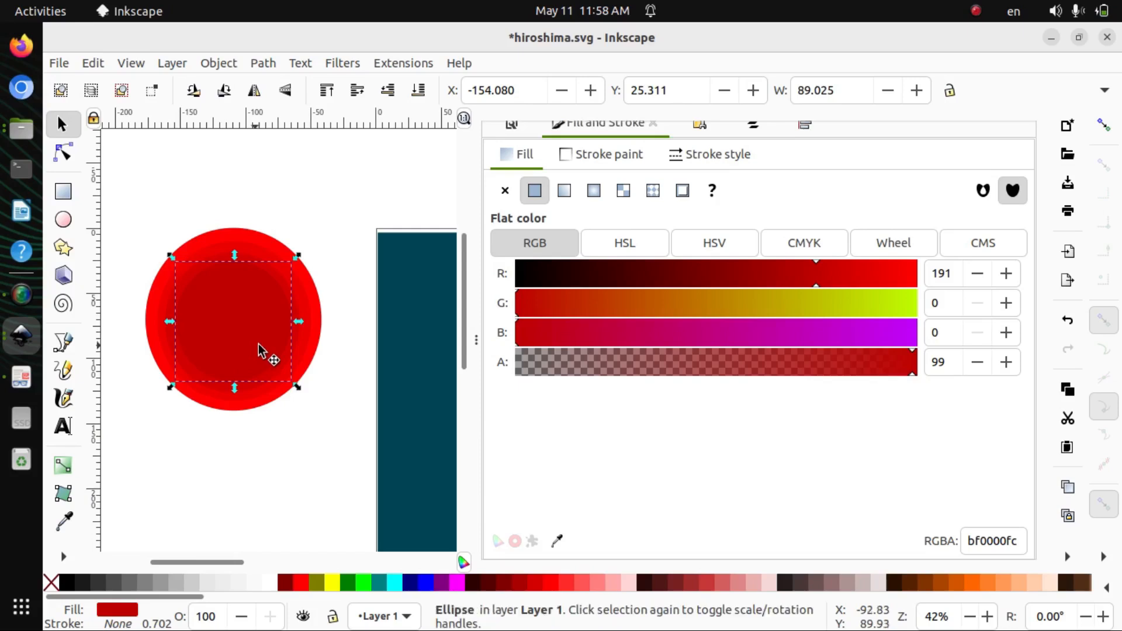
Add a fifth concentric circle by copying the innermost one, with red value 177 and about 75.5 mm wide.
click(794, 282)
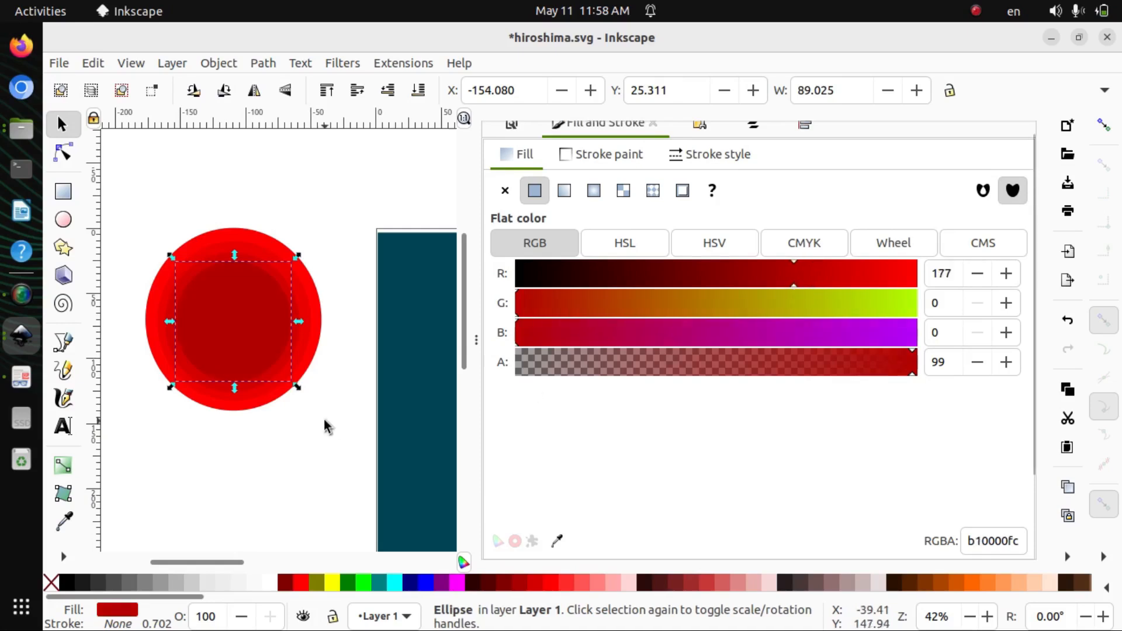
drag(297, 386, 283, 370)
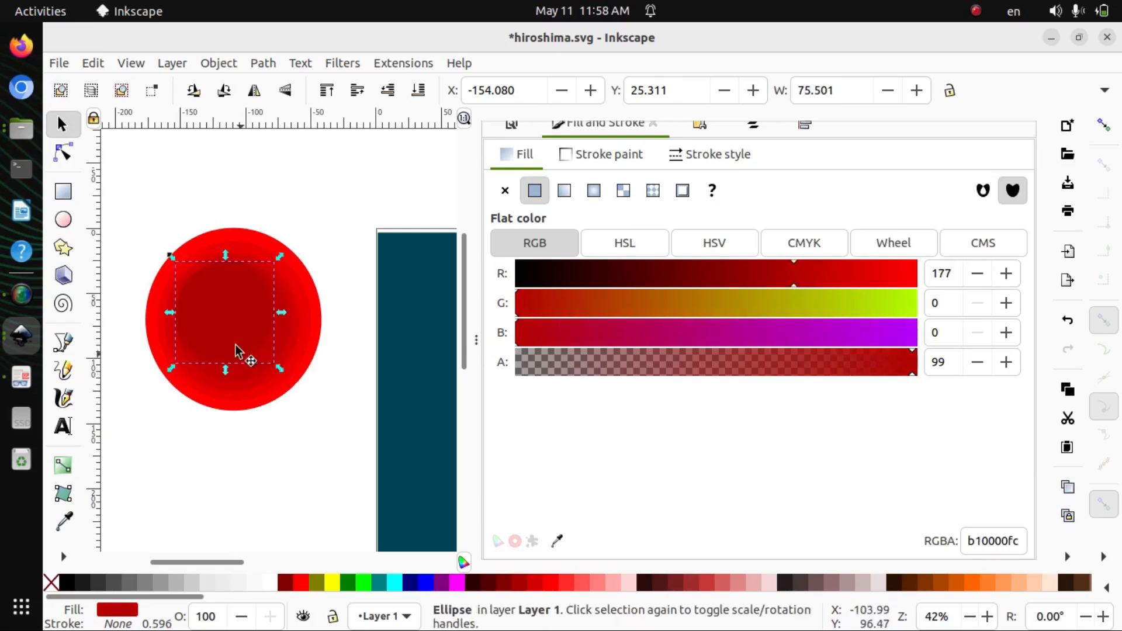
drag(233, 317, 243, 326)
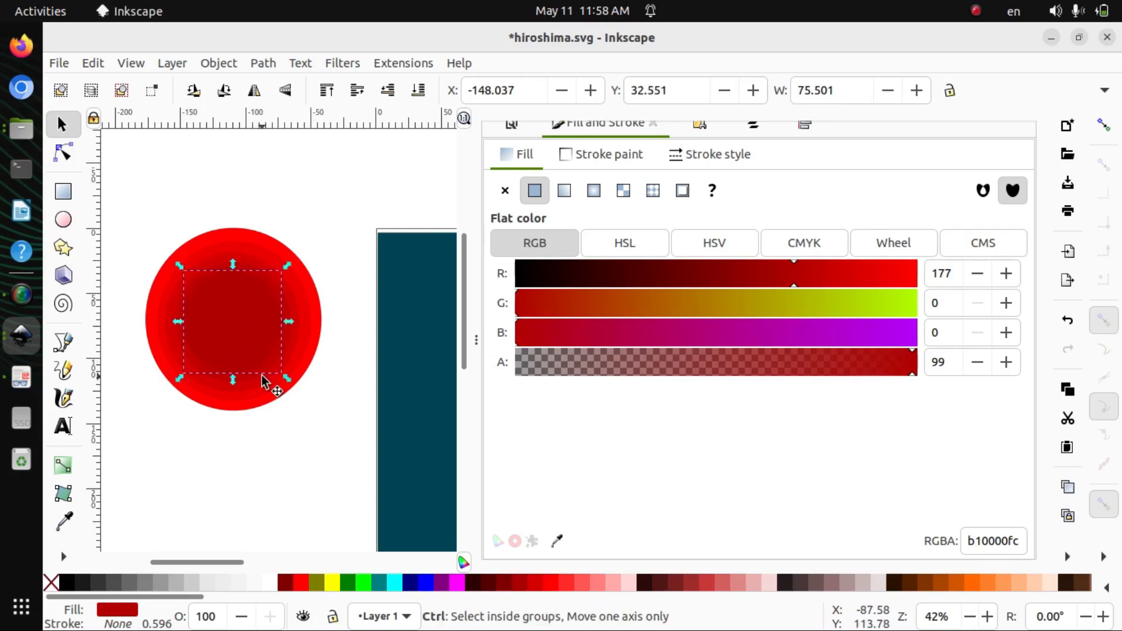
Add a sixth concentric circle by copying the innermost one, with red value 159 and about 66 mm wide.
drag(774, 288, 765, 290)
drag(285, 373, 274, 360)
drag(238, 321, 247, 334)
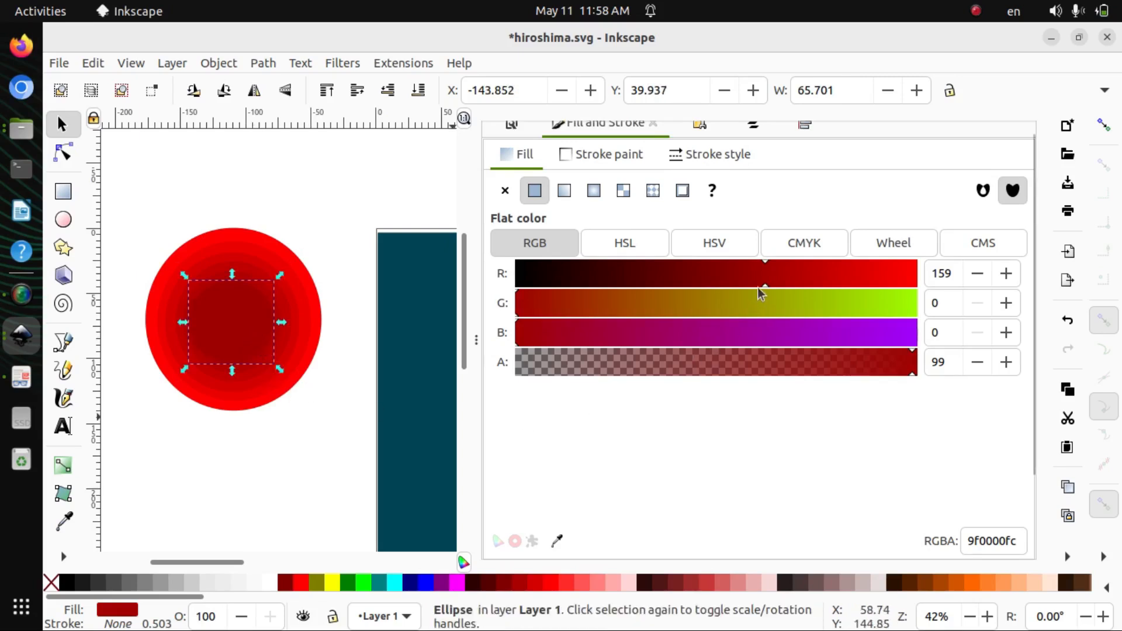
Add two more smaller centred copies with red values 142 and 128, the first about 55 mm wide.
click(739, 290)
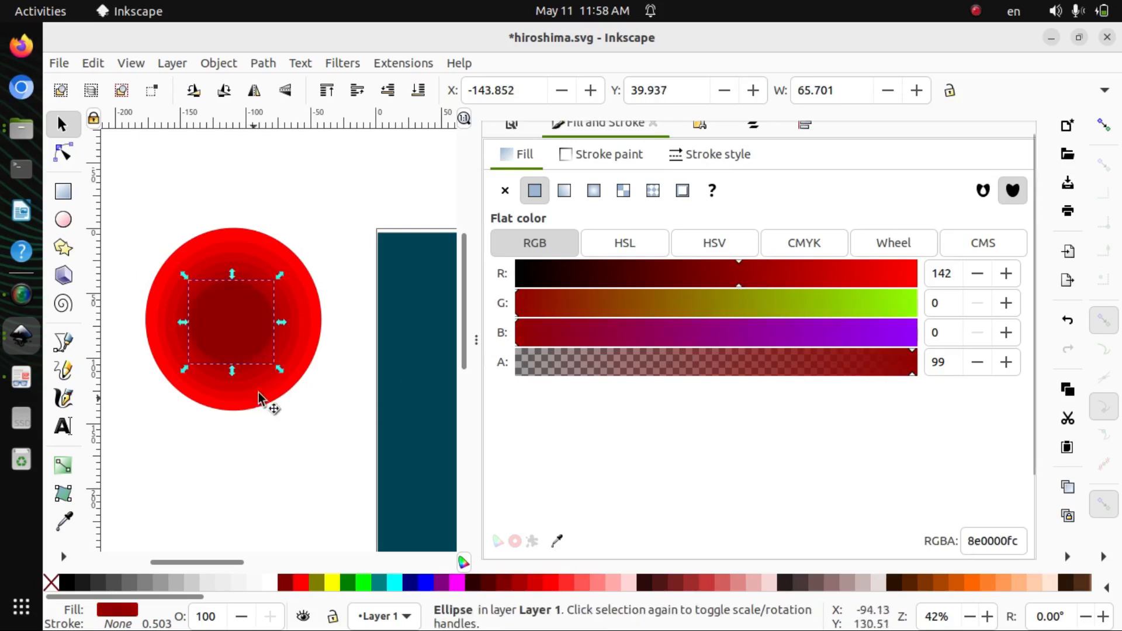
drag(278, 374, 240, 332)
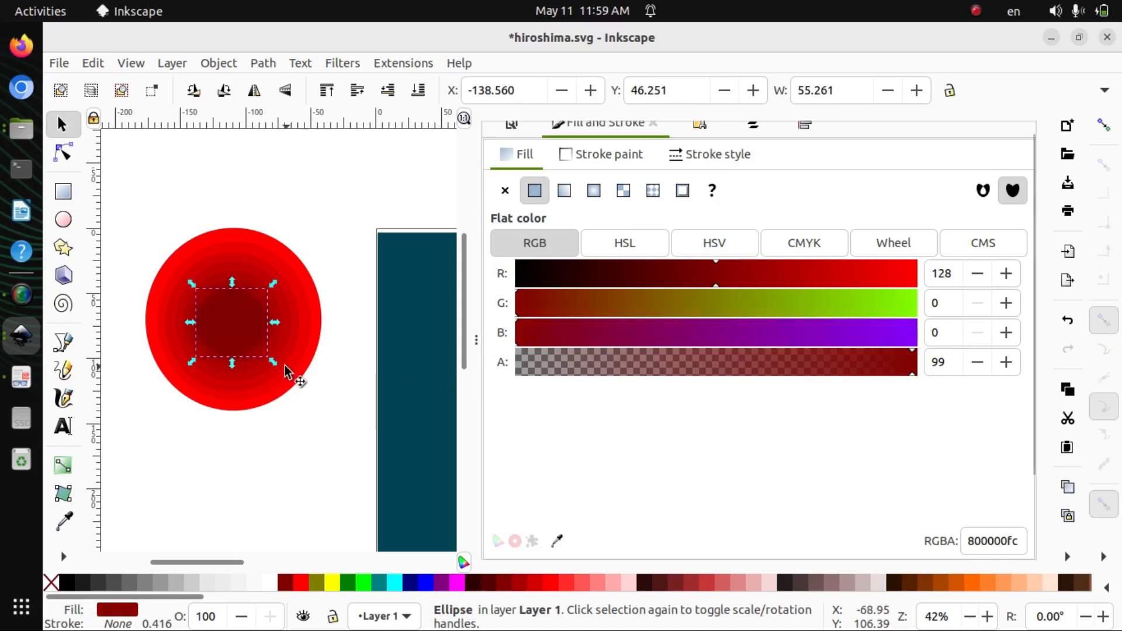
drag(273, 363, 236, 328)
Select all the concentric red circles and group them.
click(121, 182)
drag(121, 182, 344, 466)
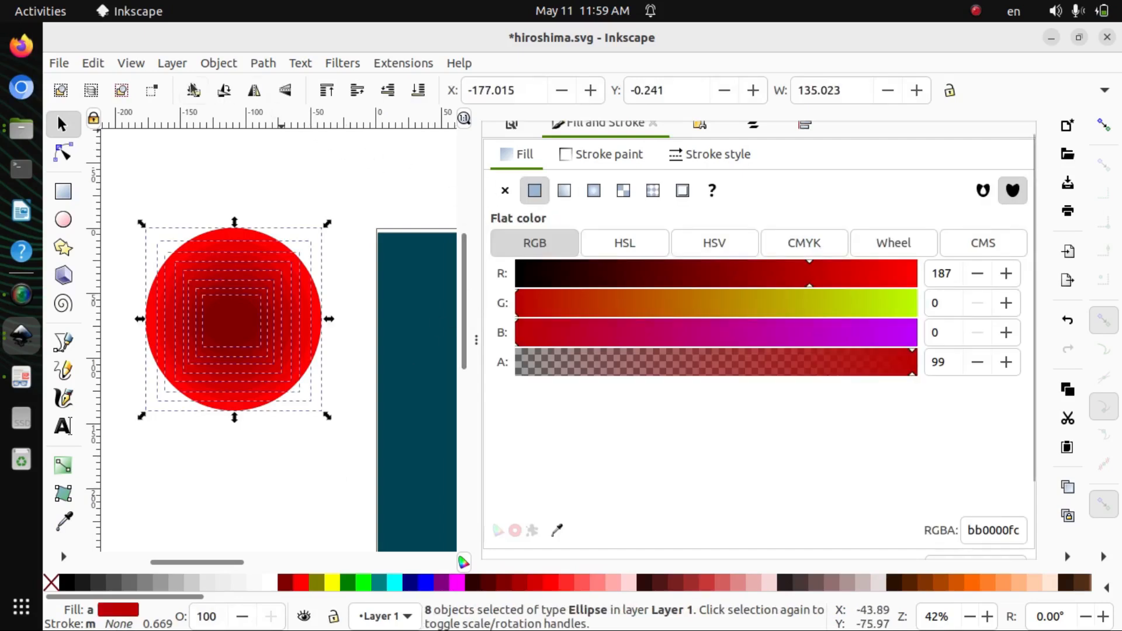
click(218, 66)
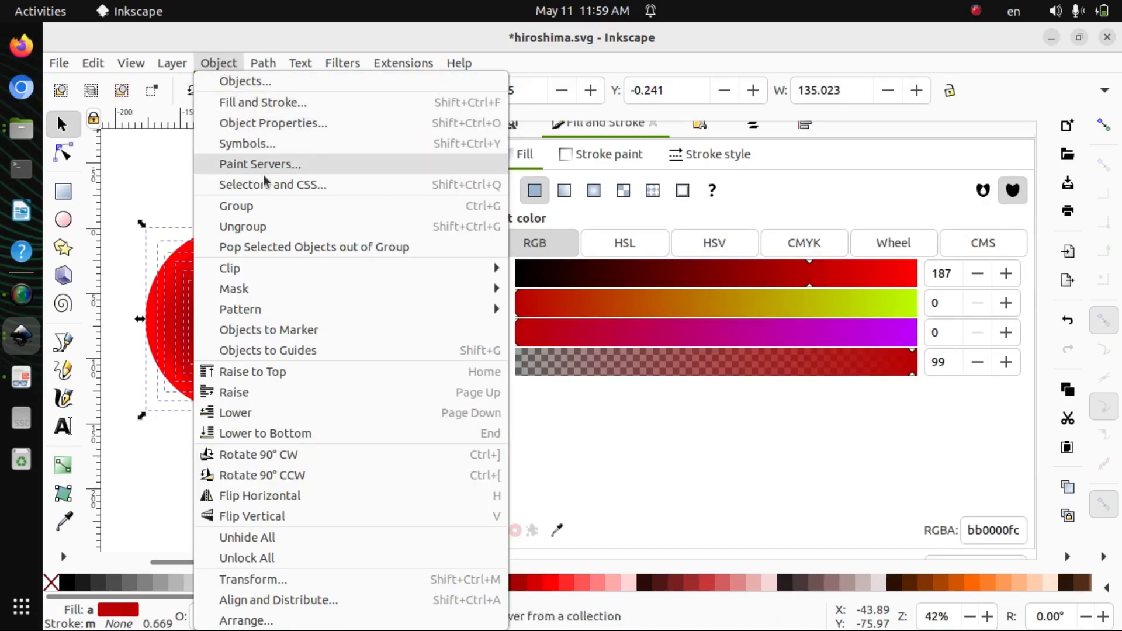
click(269, 208)
click(262, 435)
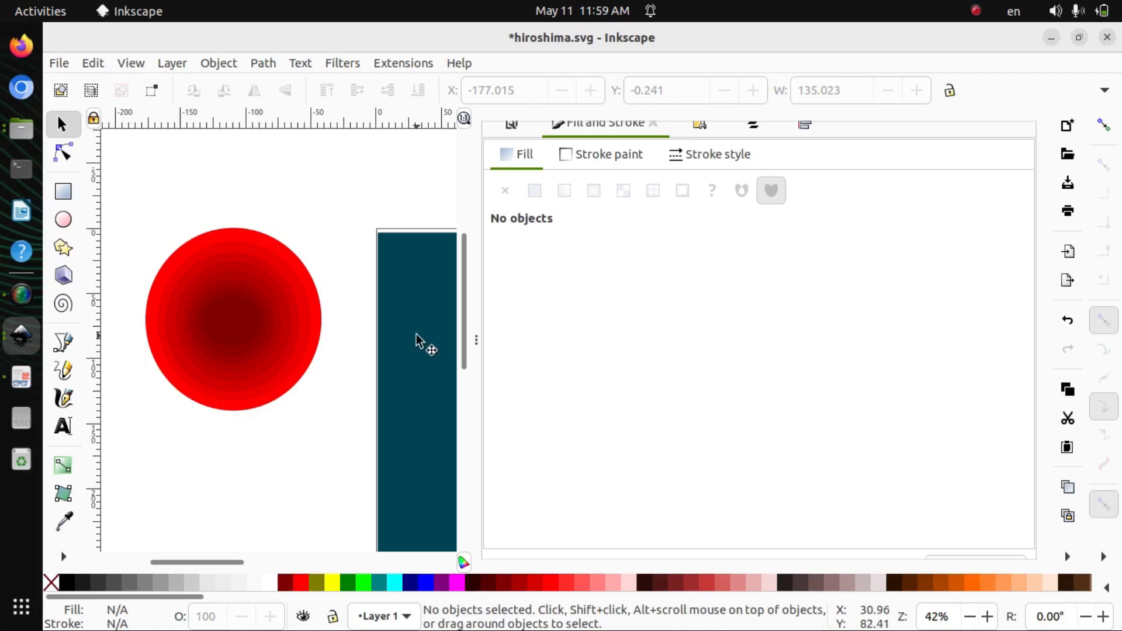
Move the dove and olive branch from the poster onto the red circles and raise it to the top.
mouse_move(476, 339)
mouse_down()
mouse_move(541, 353)
mouse_move(839, 359)
mouse_up()
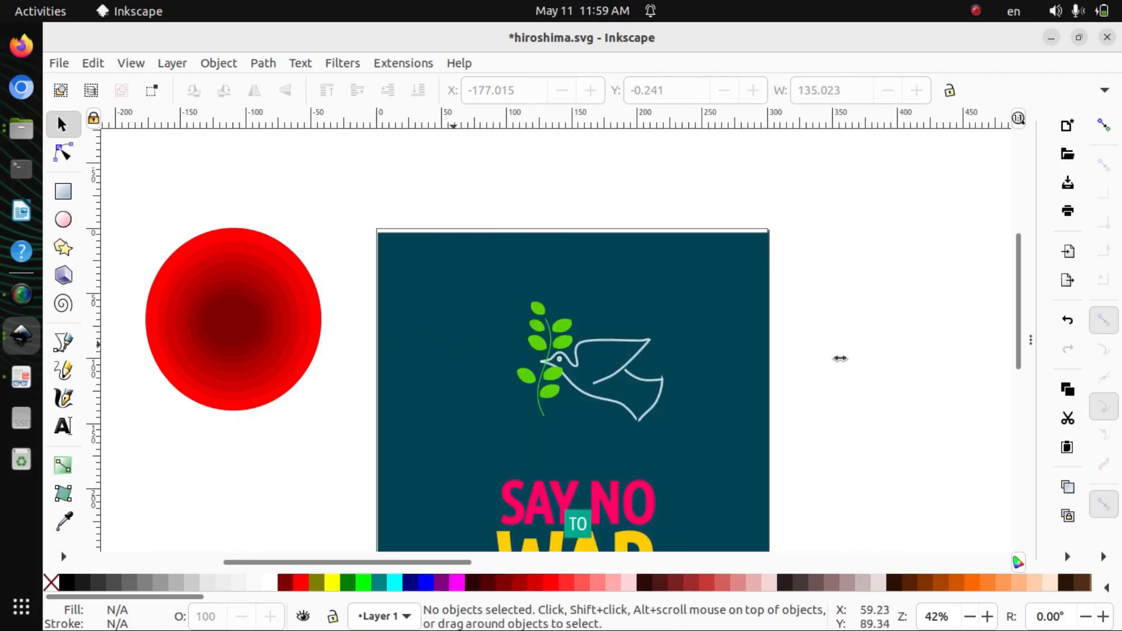
drag(562, 360, 295, 314)
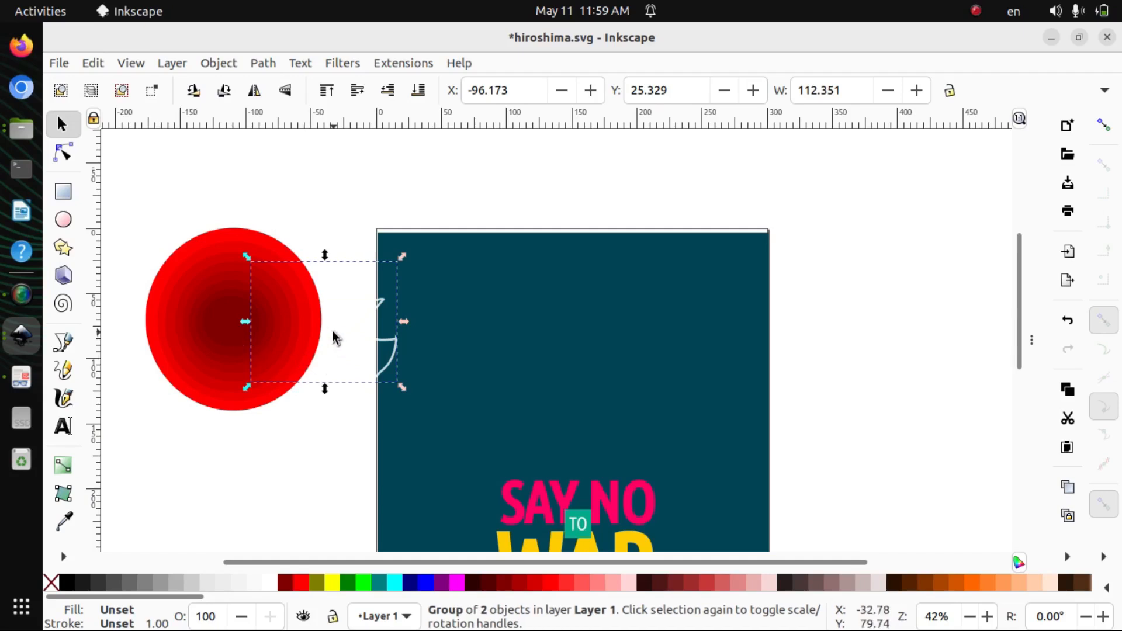
key(Home)
key(Left)
key(Left)
key(Left)
key(Left)
key(Left)
key(Left)
key(Left)
key(Left)
key(Left)
key(Left)
key(Left)
key(Left)
key(Left)
key(Left)
key(Left)
key(Left)
key(Left)
key(Left)
key(Left)
key(Left)
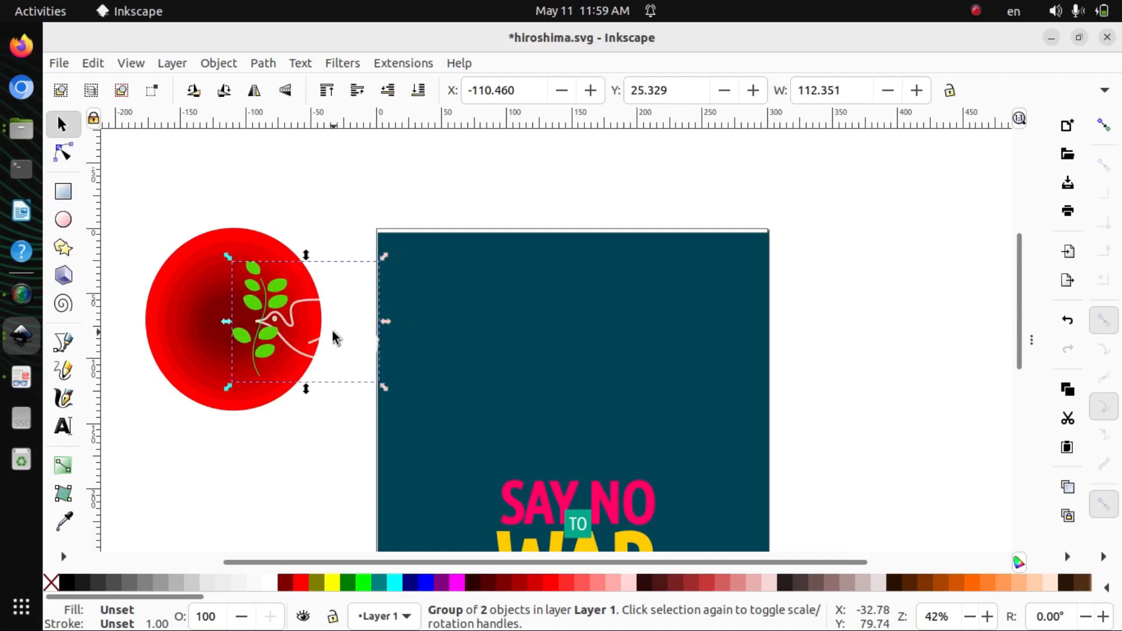
drag(278, 320, 211, 313)
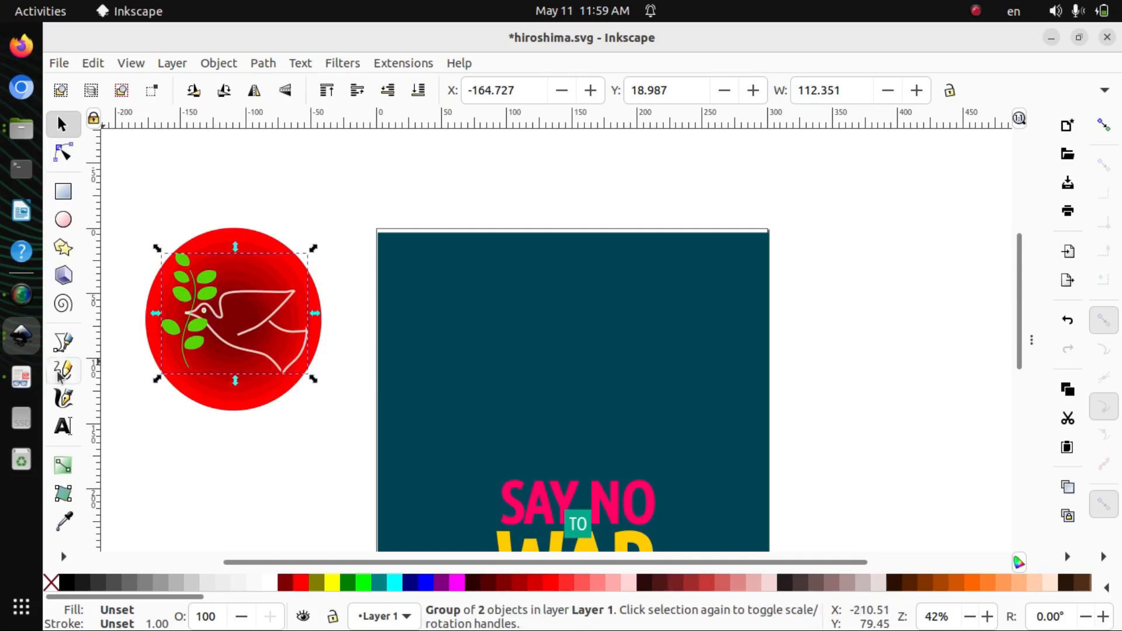
Switch to Document Viewer, check the sample poster on page 21 of ICT (M) Class X_Part_1.pdf, and return to Inkscape.
click(21, 377)
scroll(461, 383, down, 5)
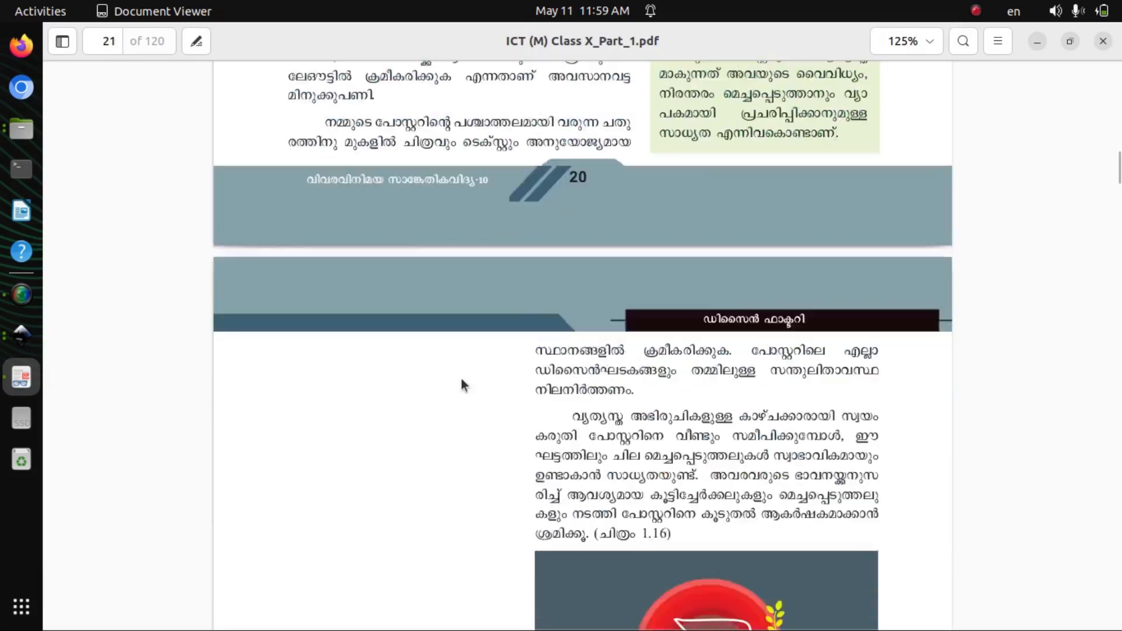
scroll(462, 380, down, 3)
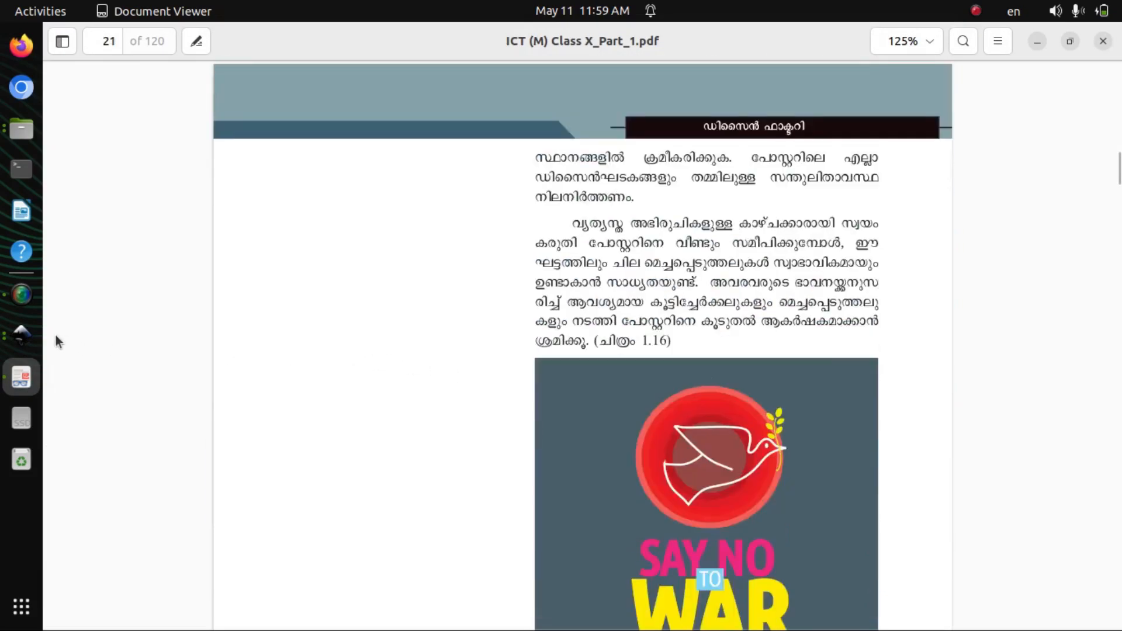
click(21, 334)
Shift the dove up and left so its branch overlaps the circle's edge, and scale the red circle group down slightly.
drag(229, 316, 205, 301)
click(263, 386)
drag(327, 419, 310, 397)
drag(240, 369, 246, 372)
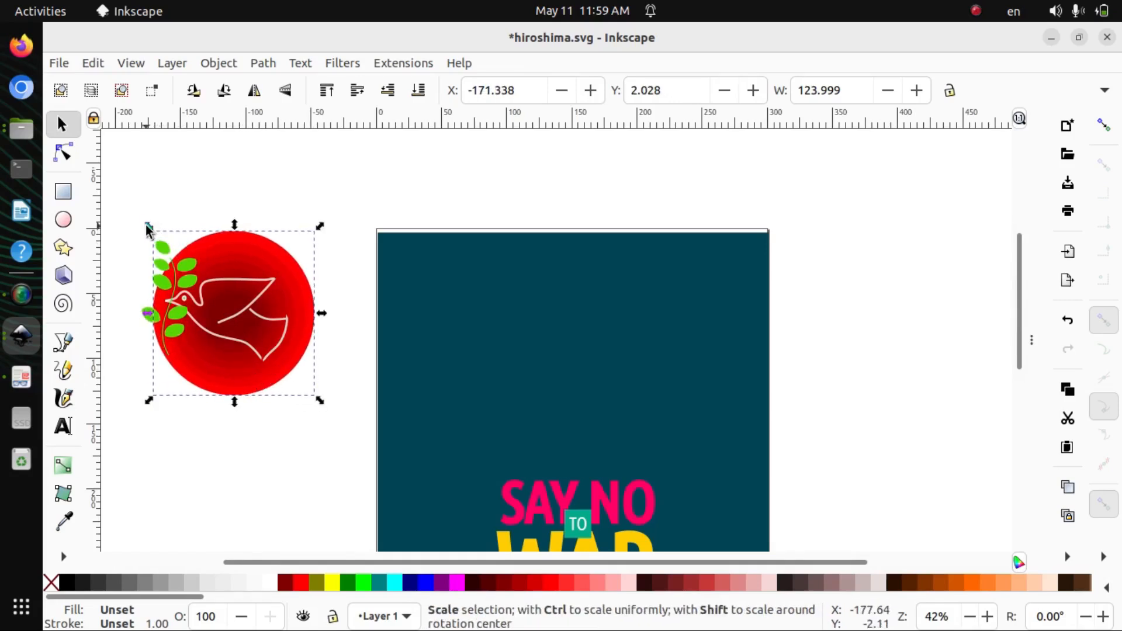
drag(147, 227, 332, 420)
Group the dove with the red circles and move the group slightly down and to the right.
click(129, 207)
click(219, 62)
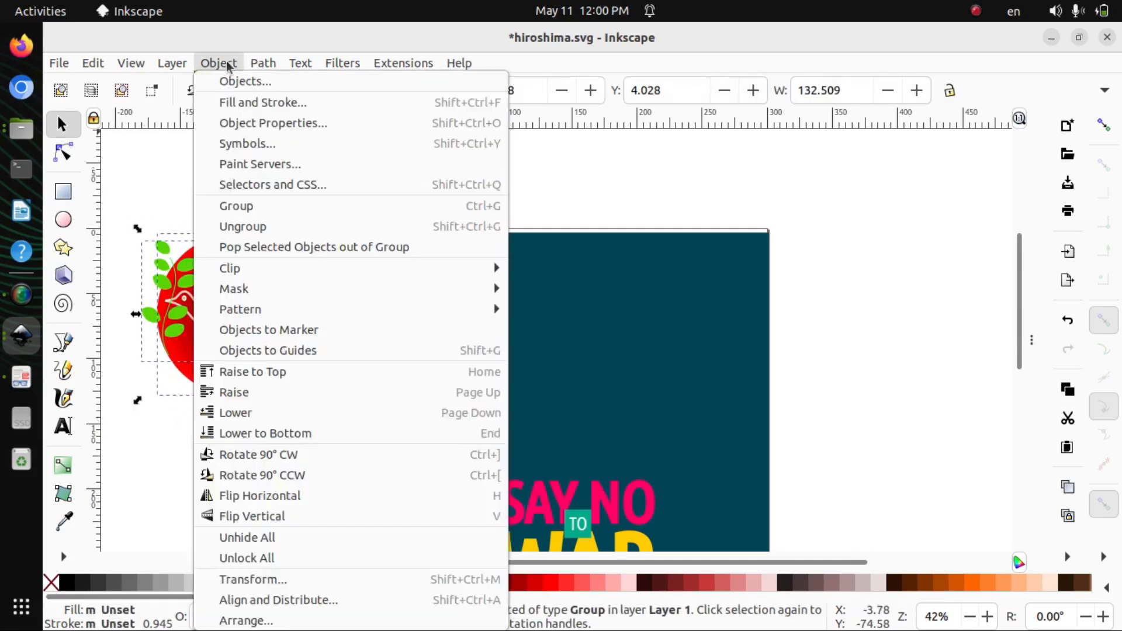
click(294, 206)
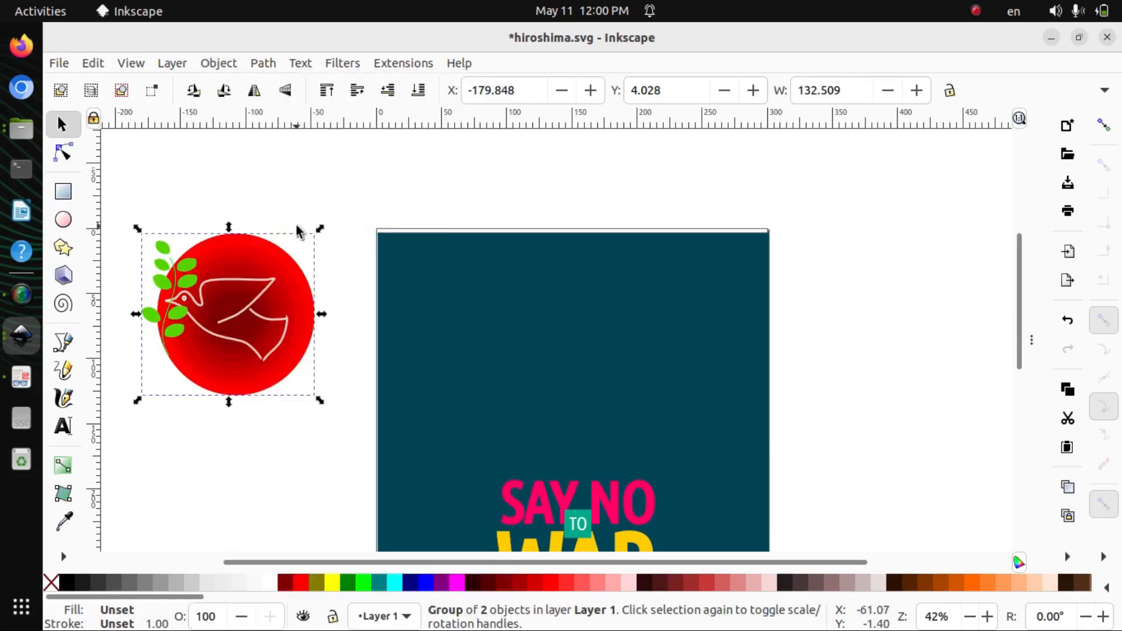
click(302, 186)
mouse_move(249, 293)
mouse_down()
mouse_move(254, 251)
mouse_move(256, 294)
mouse_up()
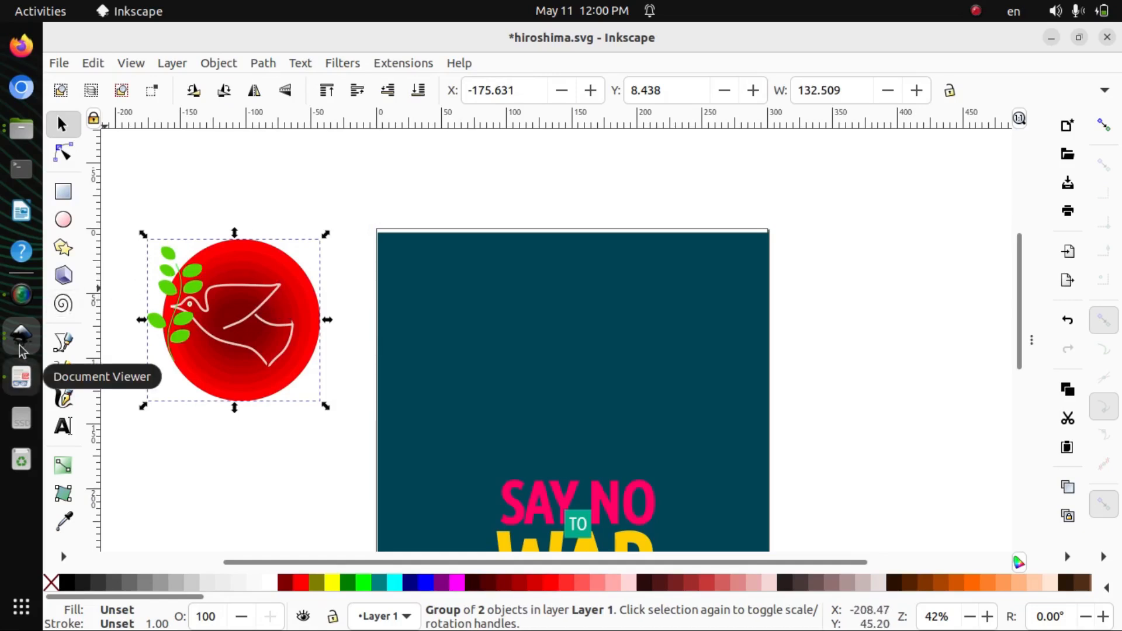
Check the dove's direction in the sample poster in Document Viewer, return to Inkscape, and flip the dove-and-circles group horizontally.
click(21, 377)
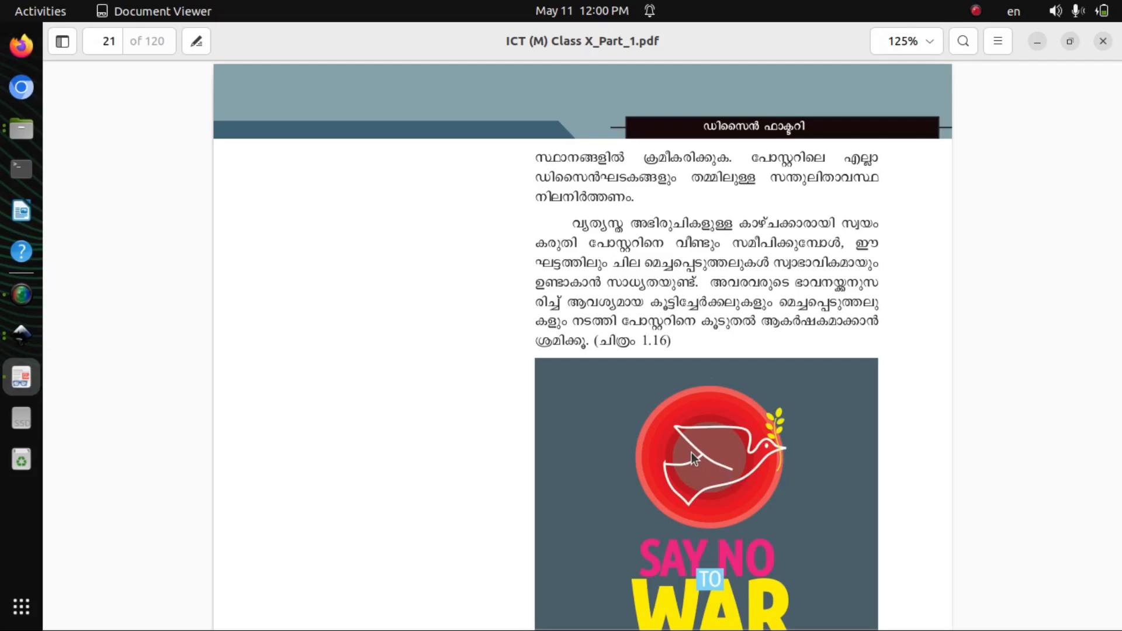
click(19, 337)
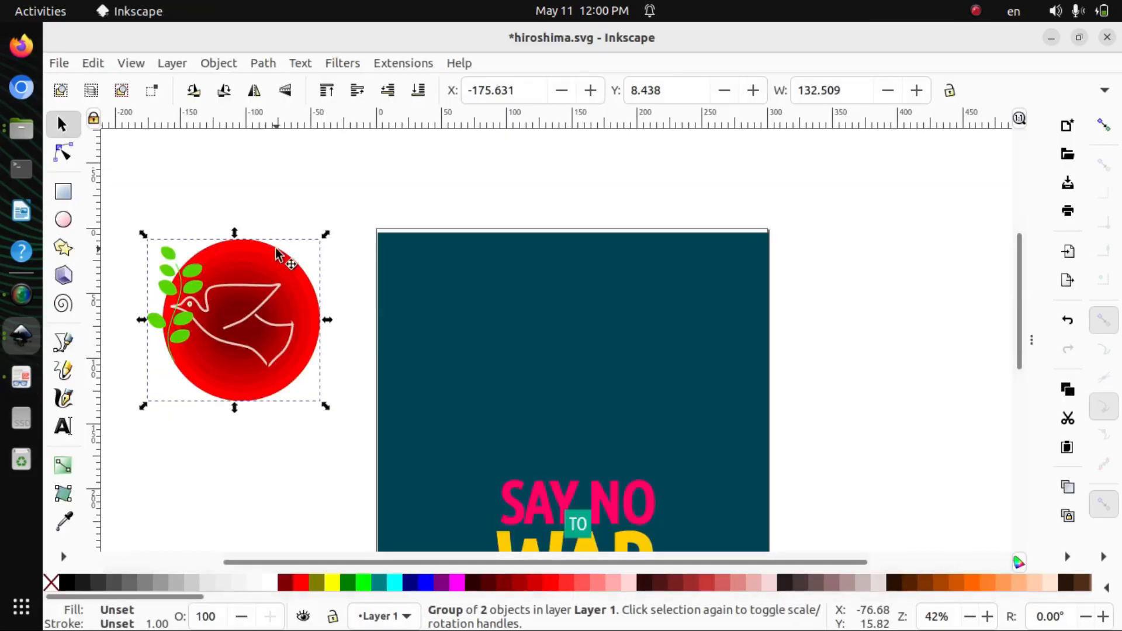
click(255, 93)
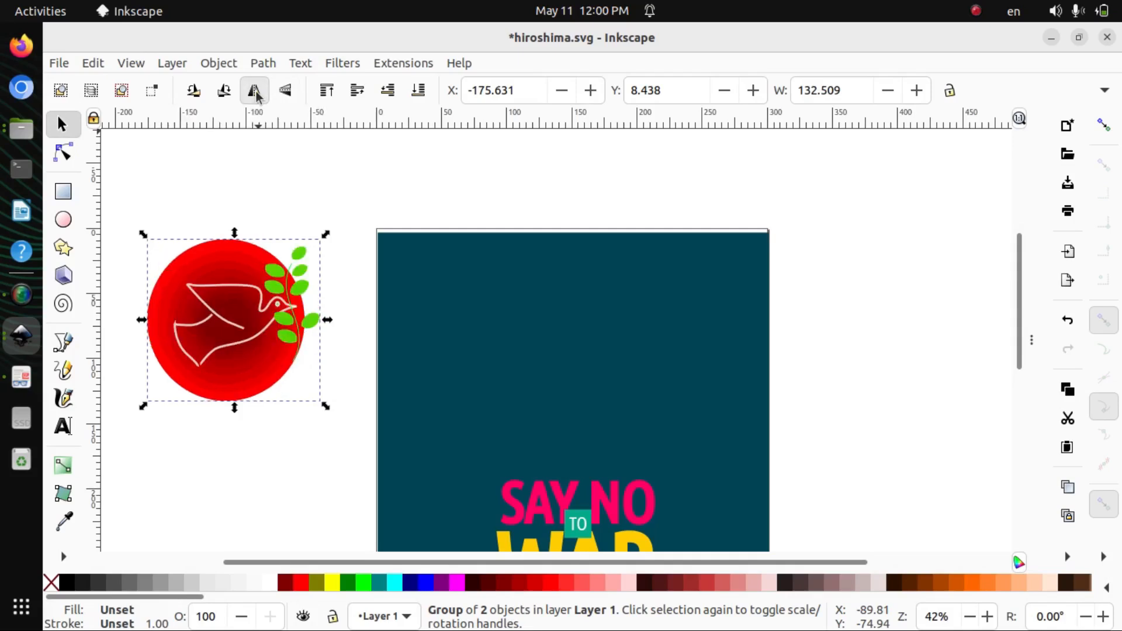
click(263, 204)
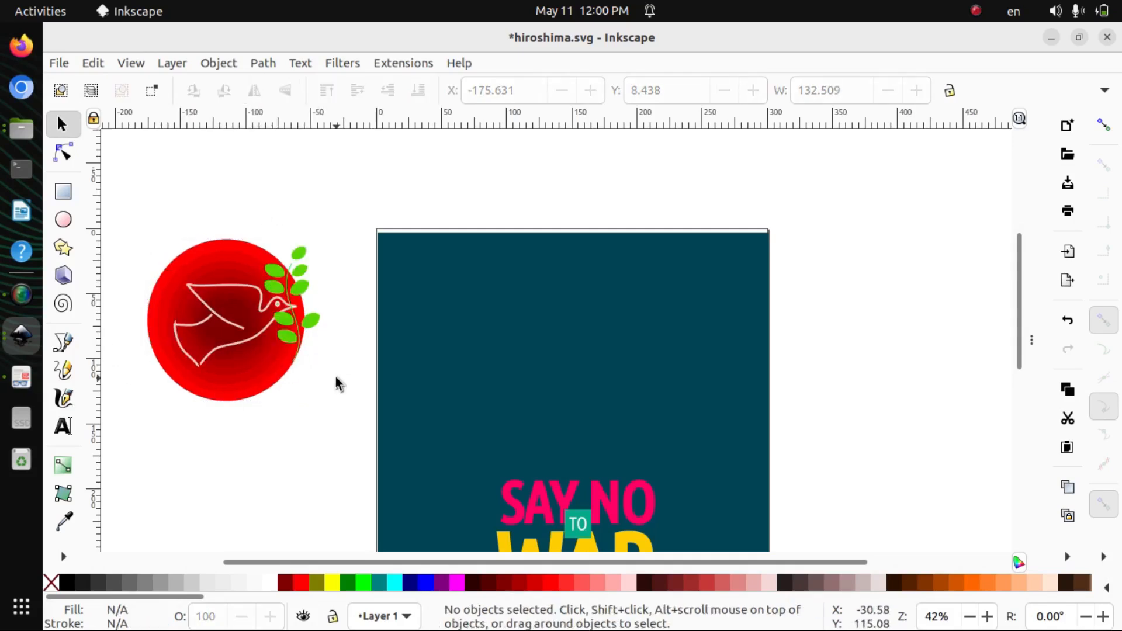
Move the dove-and-circles group onto the poster, centred above the "SAY NO" text.
drag(245, 338, 597, 390)
click(846, 330)
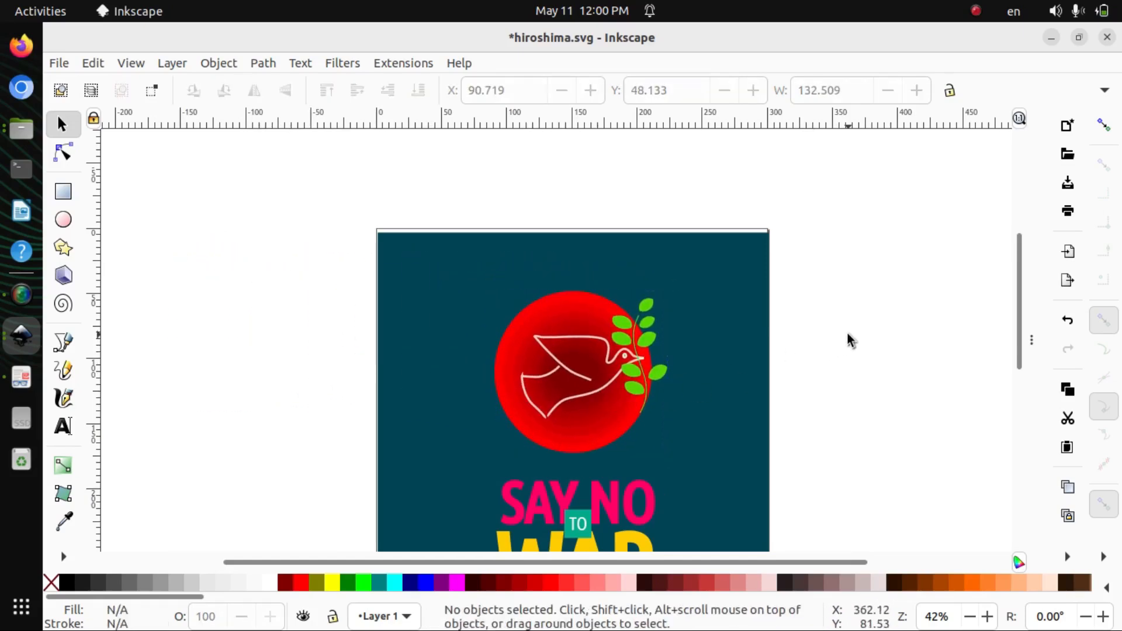
scroll(846, 331, down, 2)
scroll(770, 304, up, 4)
scroll(770, 304, down, 4)
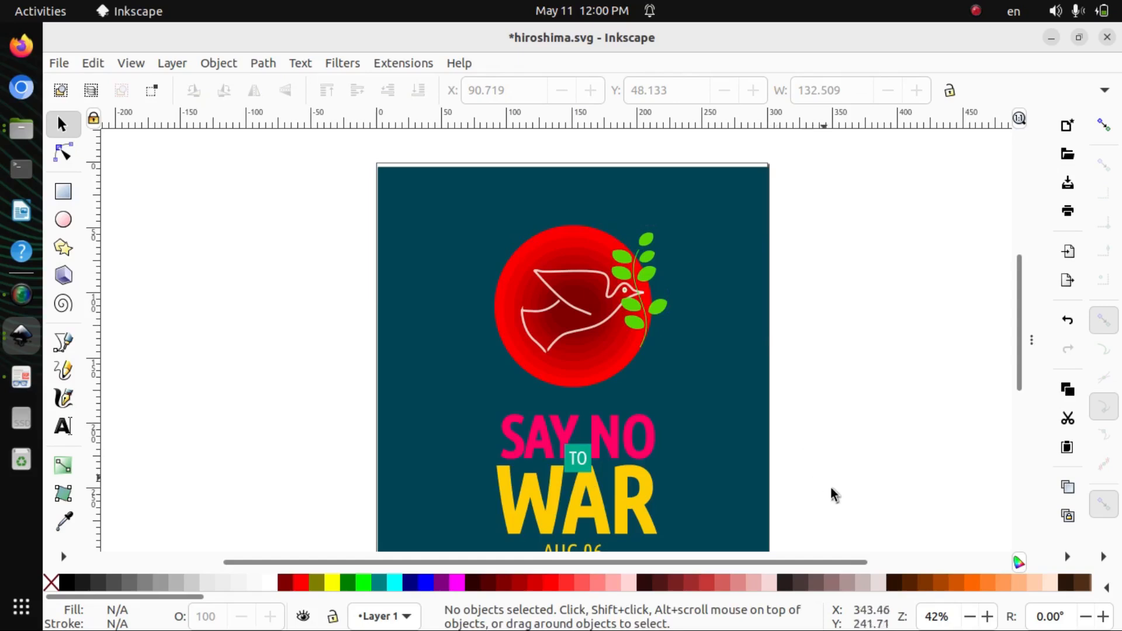
click(969, 616)
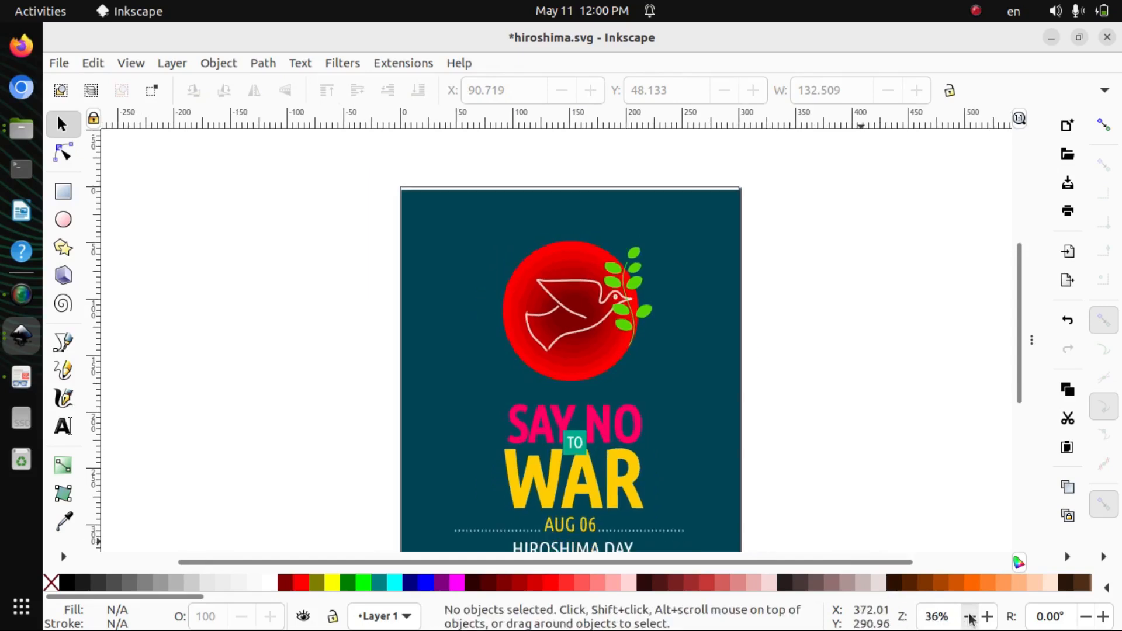
scroll(800, 397, down, 2)
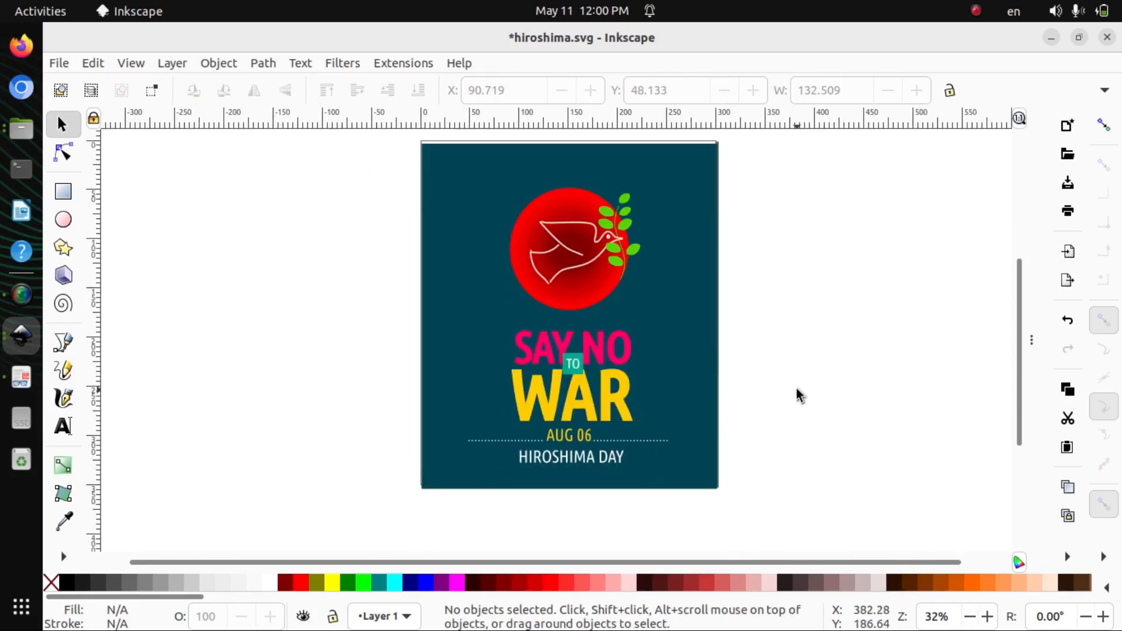
Switch to Document Viewer, examine the complete sample poster on page 21 for comparison, and return to Inkscape.
click(23, 380)
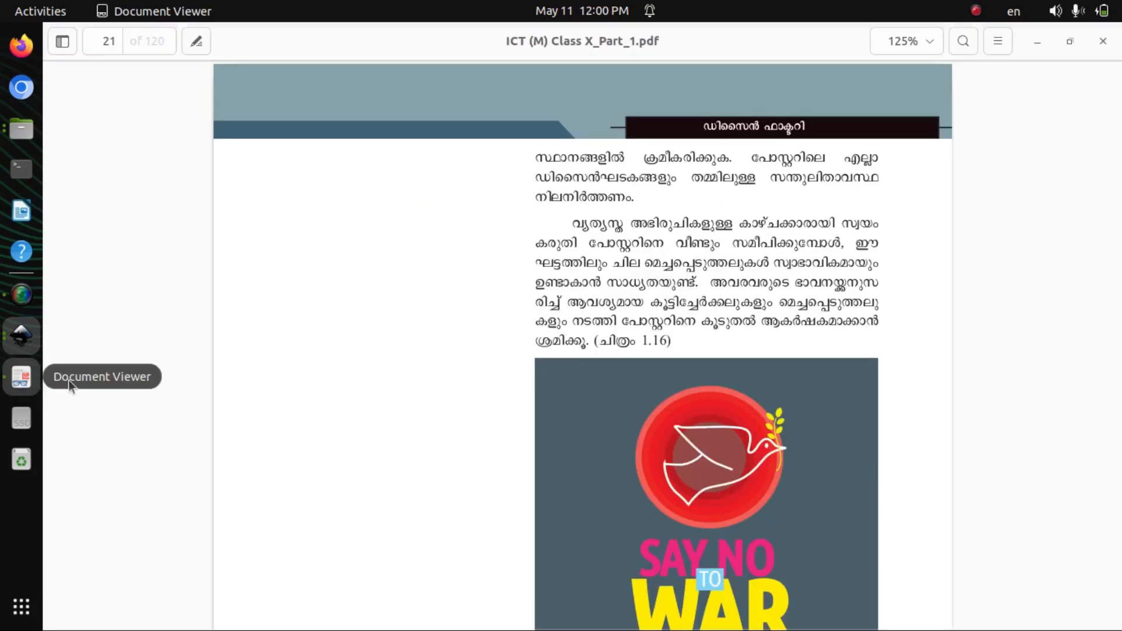
scroll(809, 439, down, 2)
scroll(748, 498, down, 2)
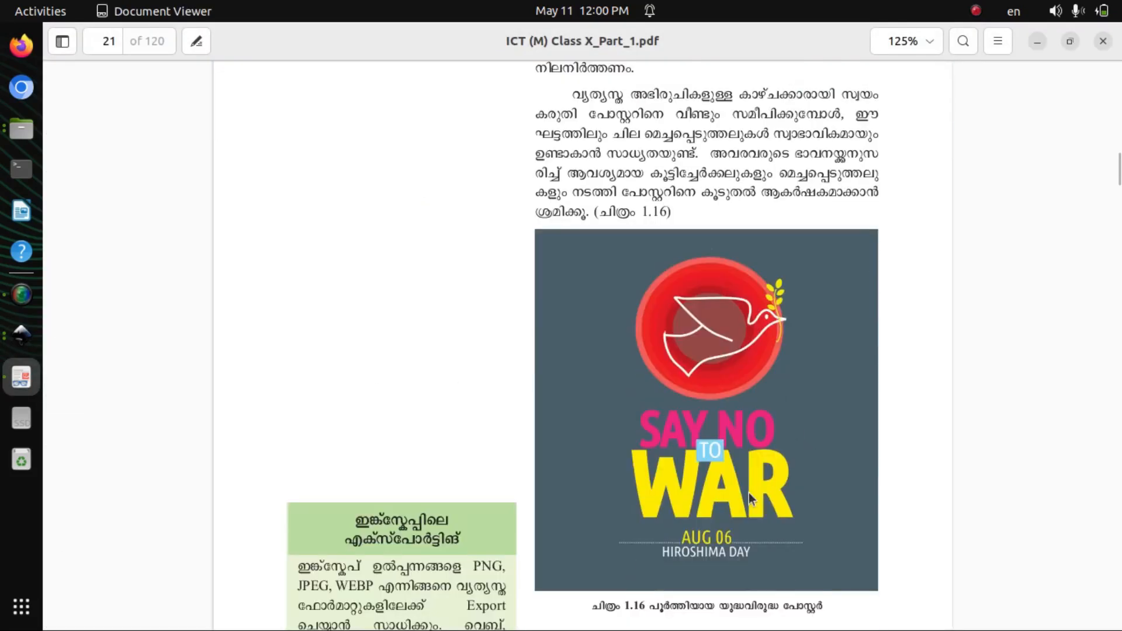
click(21, 334)
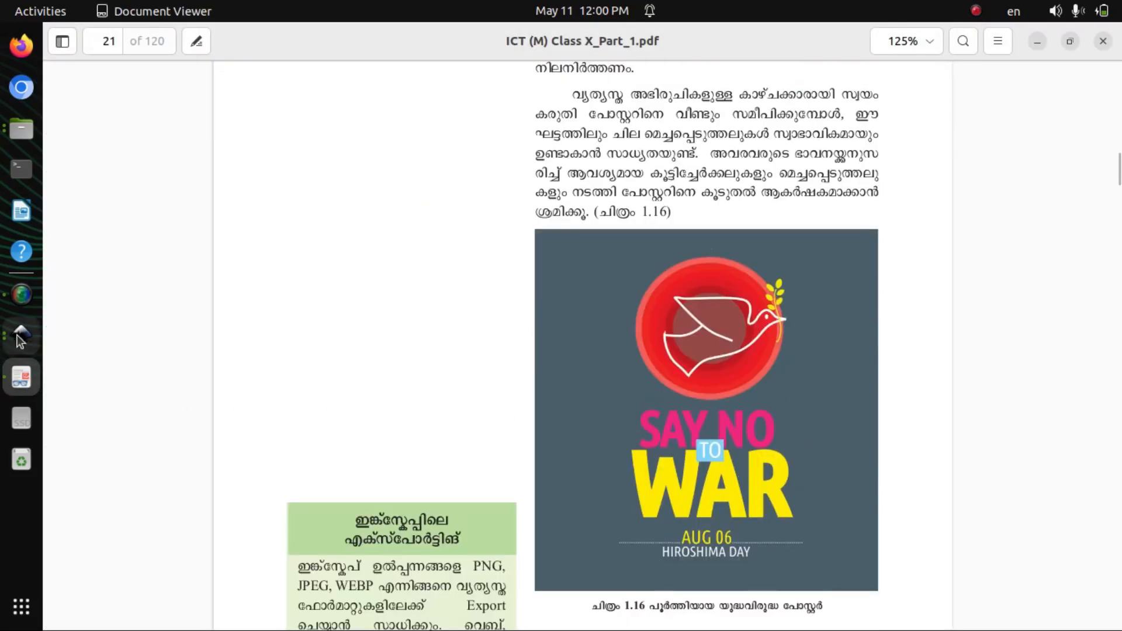
Enlarge the dove emblem slightly and reposition it above the "SAY NO" text.
click(575, 328)
drag(507, 249, 499, 244)
drag(578, 321, 587, 326)
click(828, 310)
Group the dove emblem together with the poster background and text group.
drag(387, 174, 759, 560)
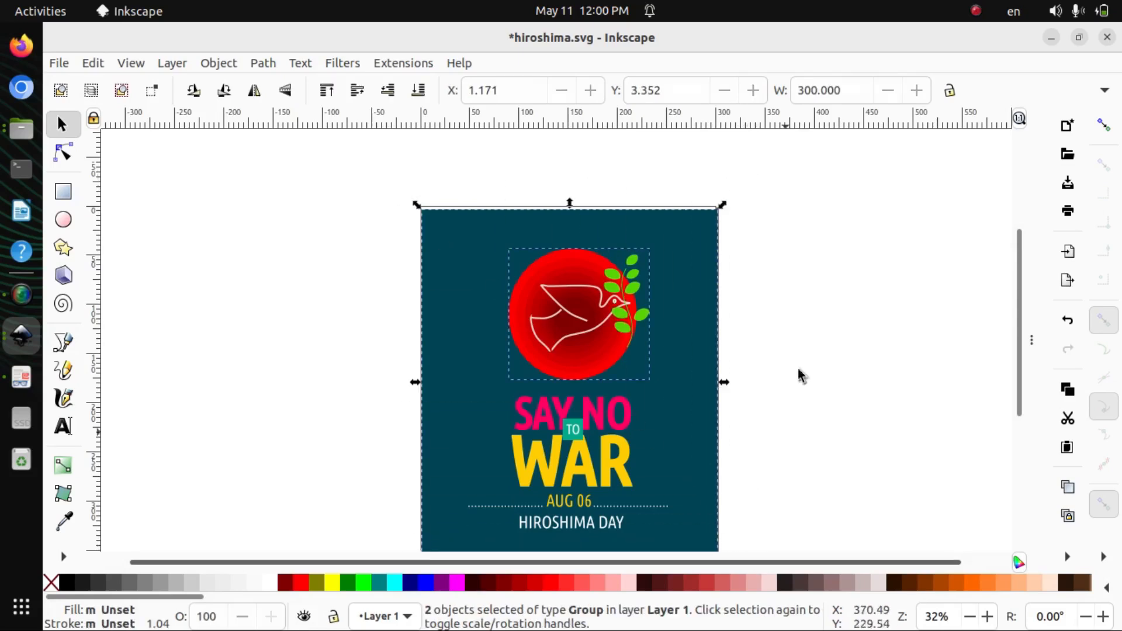
click(213, 69)
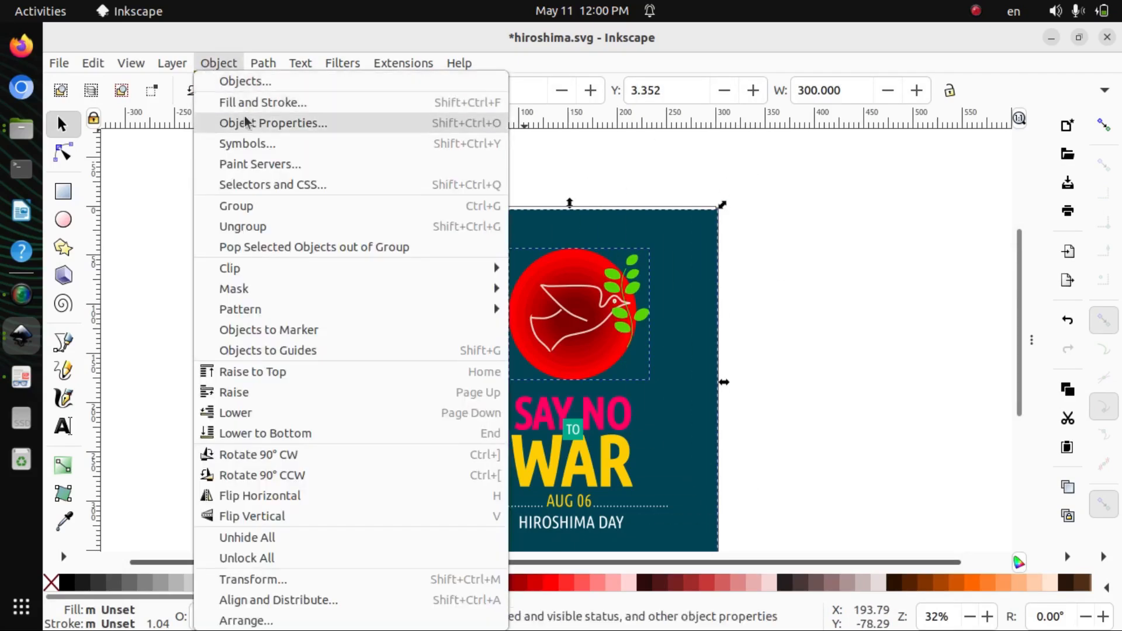
click(270, 207)
click(869, 348)
scroll(871, 350, down, 3)
scroll(870, 344, up, 3)
scroll(869, 344, down, 3)
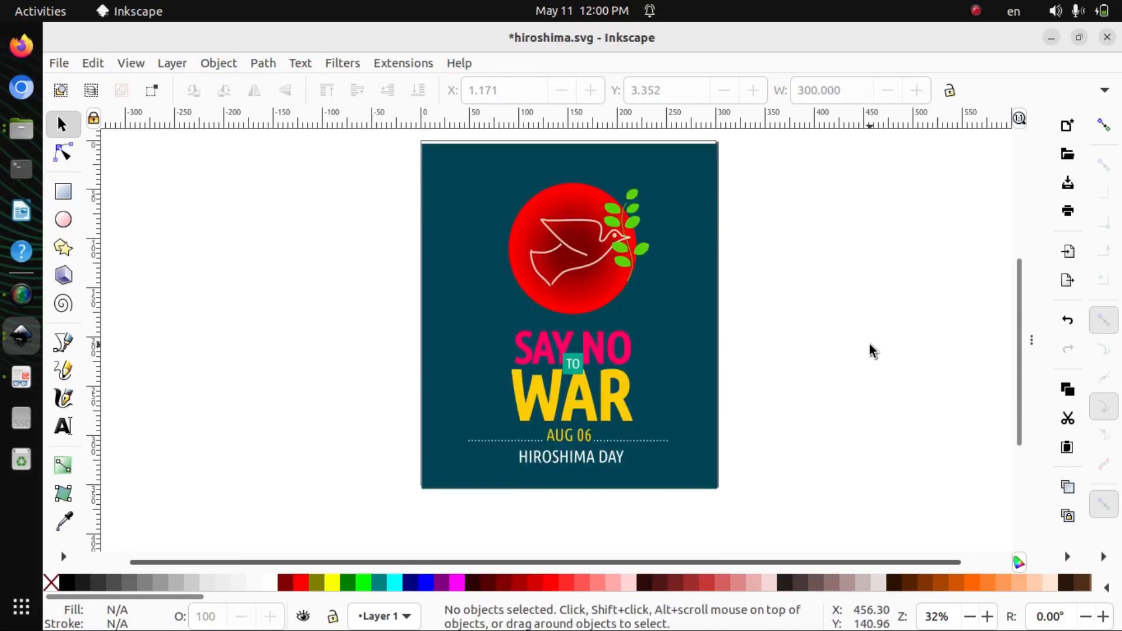
Nudge the grouped poster up to Y 1.764 at the page's upper edge, and save the document.
click(710, 408)
key(Up)
key(Up)
key(Up)
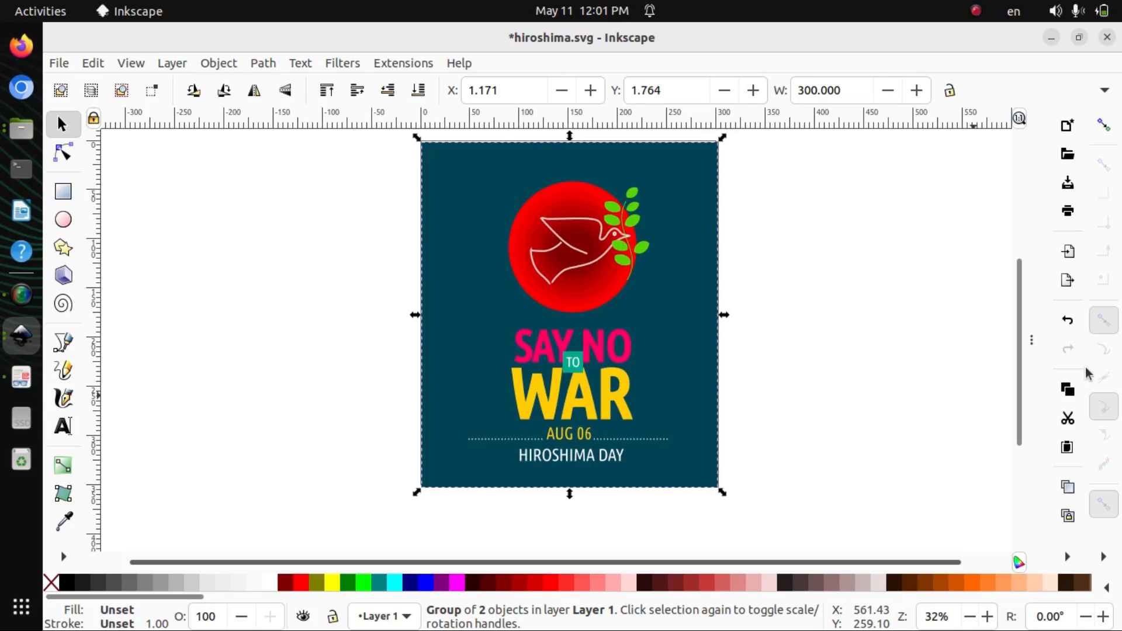
click(853, 386)
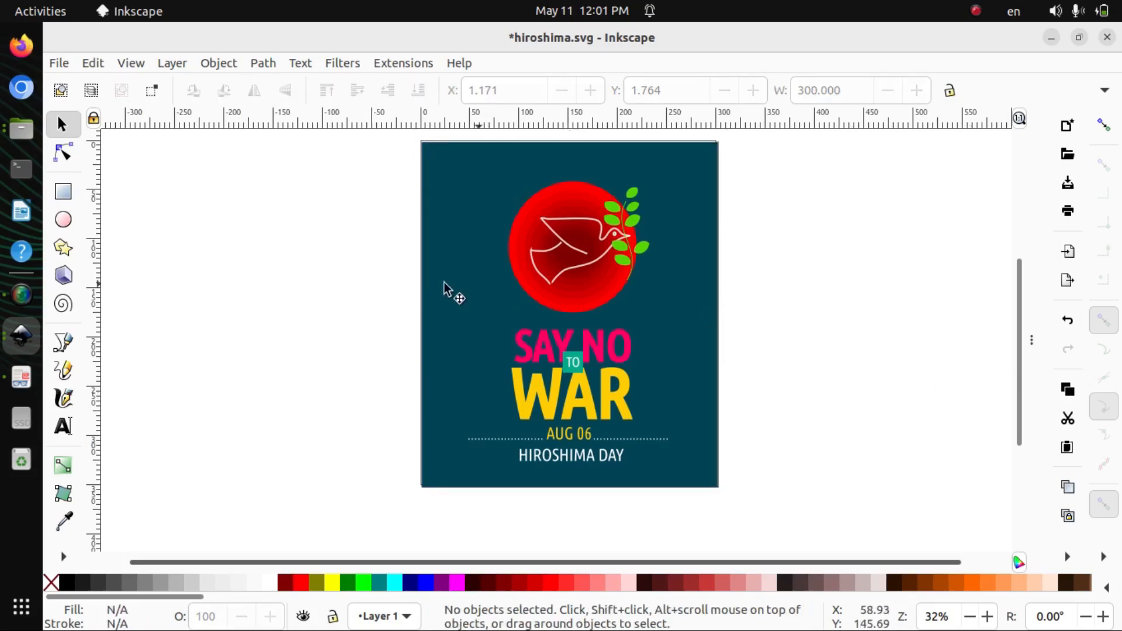
click(53, 64)
click(114, 186)
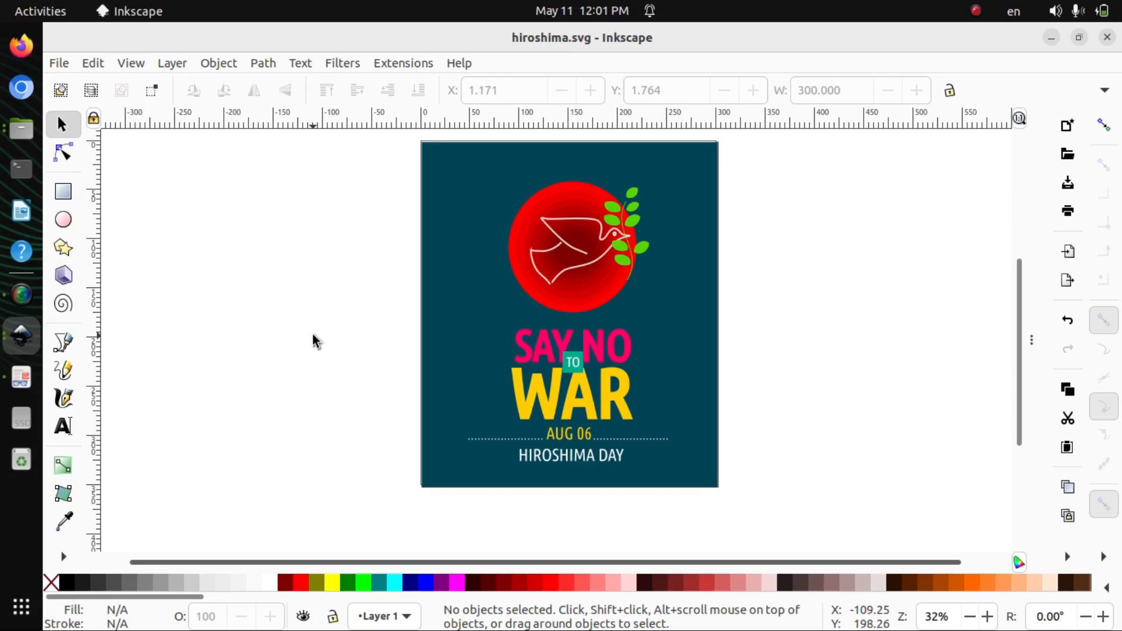
Export the selected poster group as a PNG image named hiroshima.png in the Students_Works_10 folder.
click(463, 345)
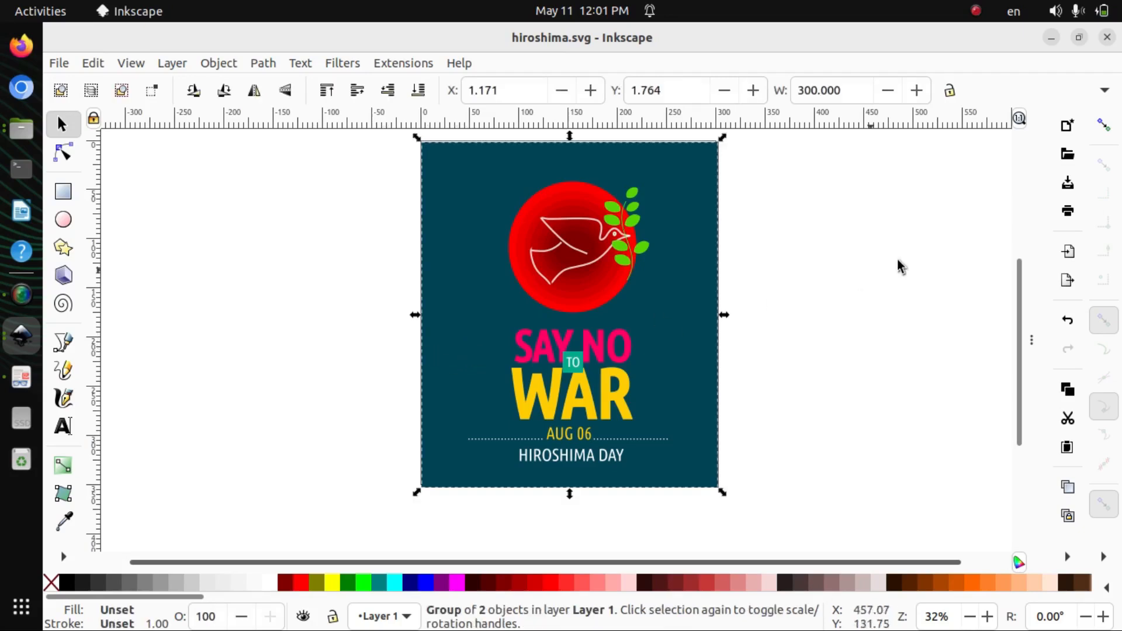
click(58, 63)
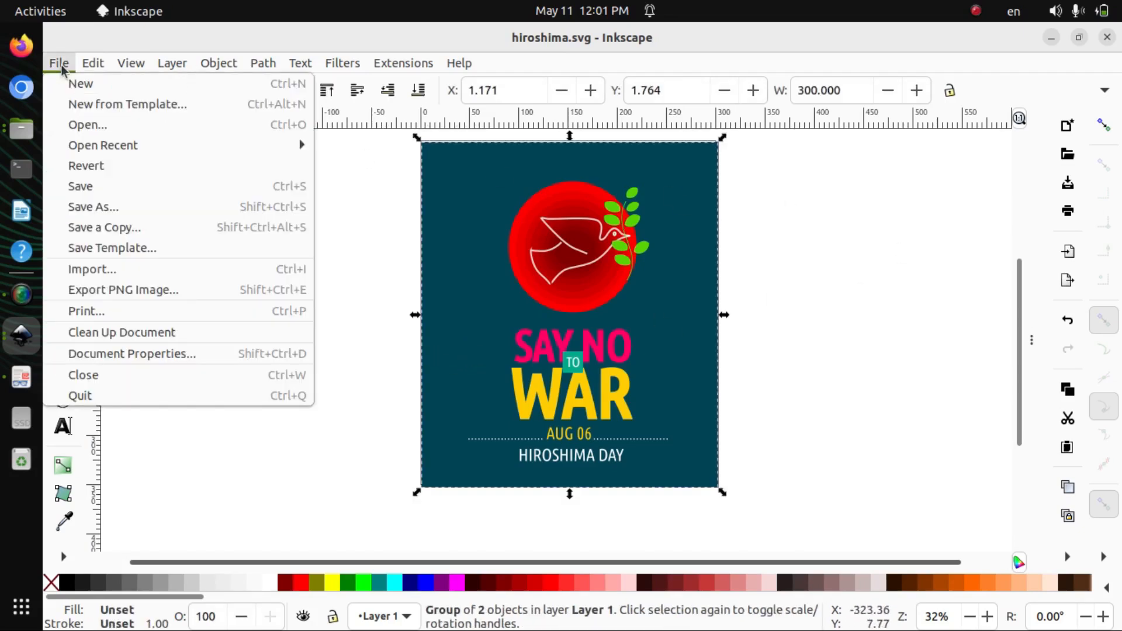
click(142, 297)
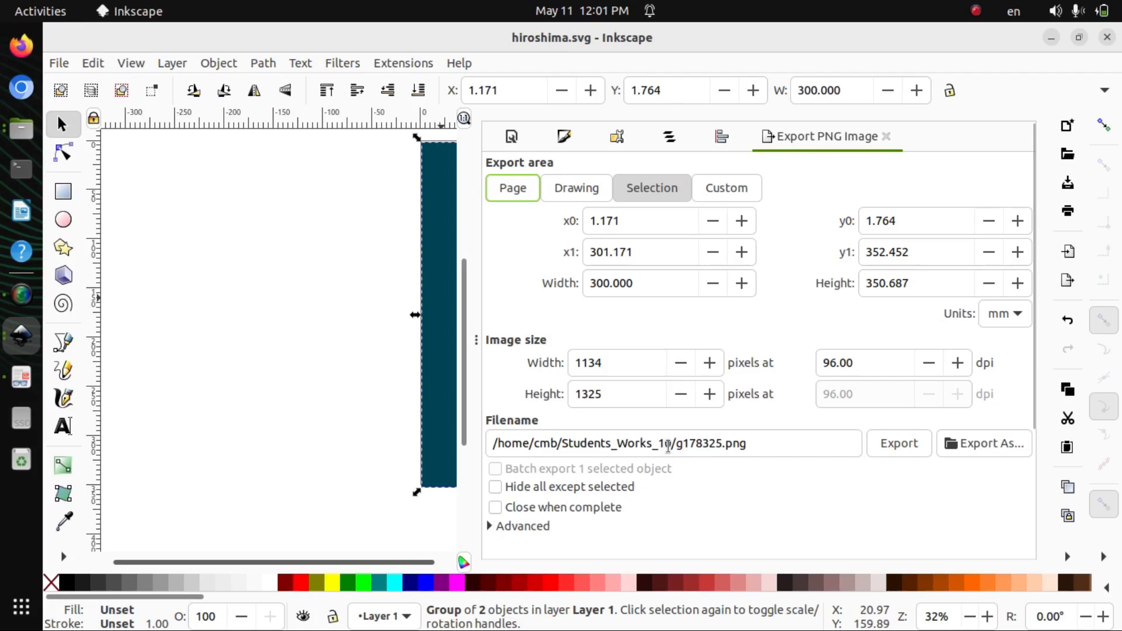
click(677, 447)
key(Delete)
key(Delete)
key(Delete)
key(Delete)
key(Delete)
key(Delete)
key(Delete)
text(hiroshima)
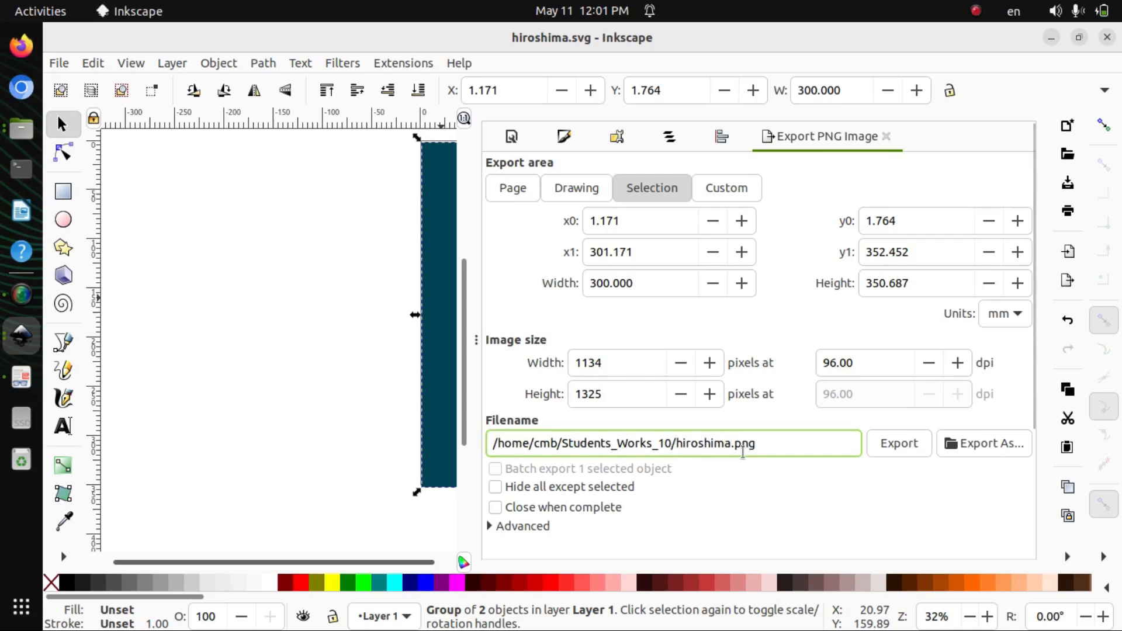
click(906, 450)
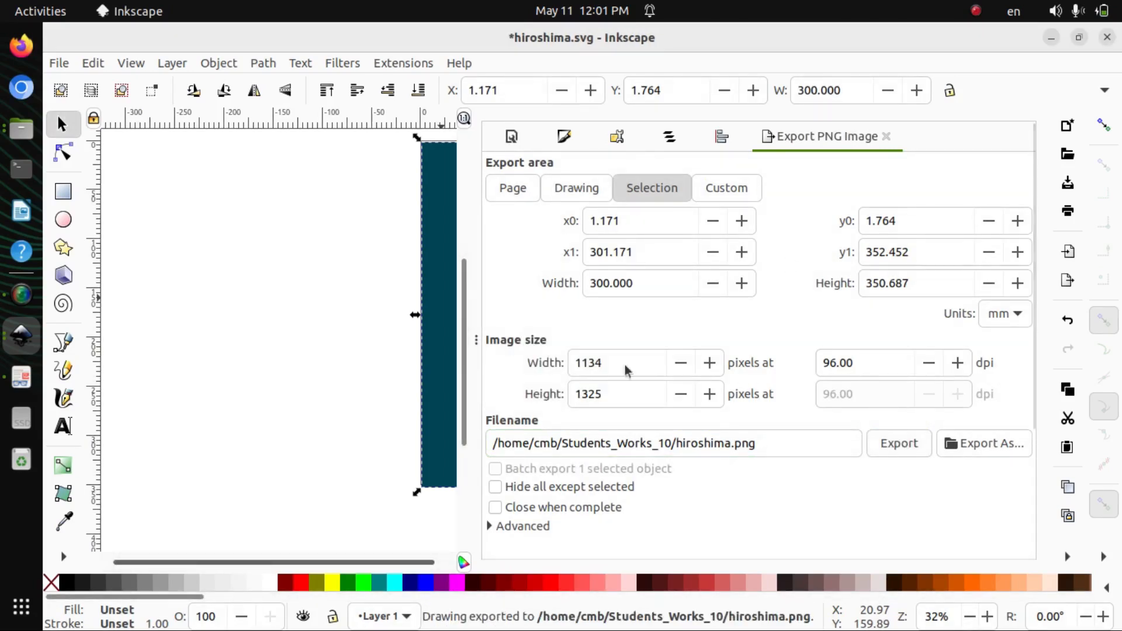
Minimize the open windows, switch to Files, and open the Students_Works_10 folder in Home.
click(1051, 37)
click(1037, 38)
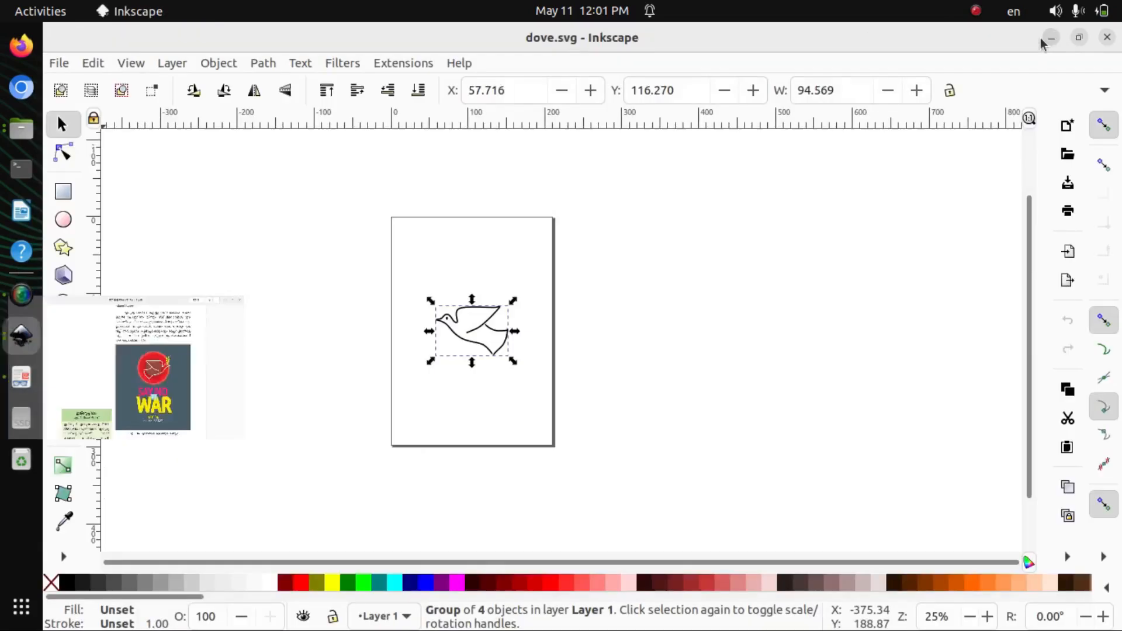
click(1045, 40)
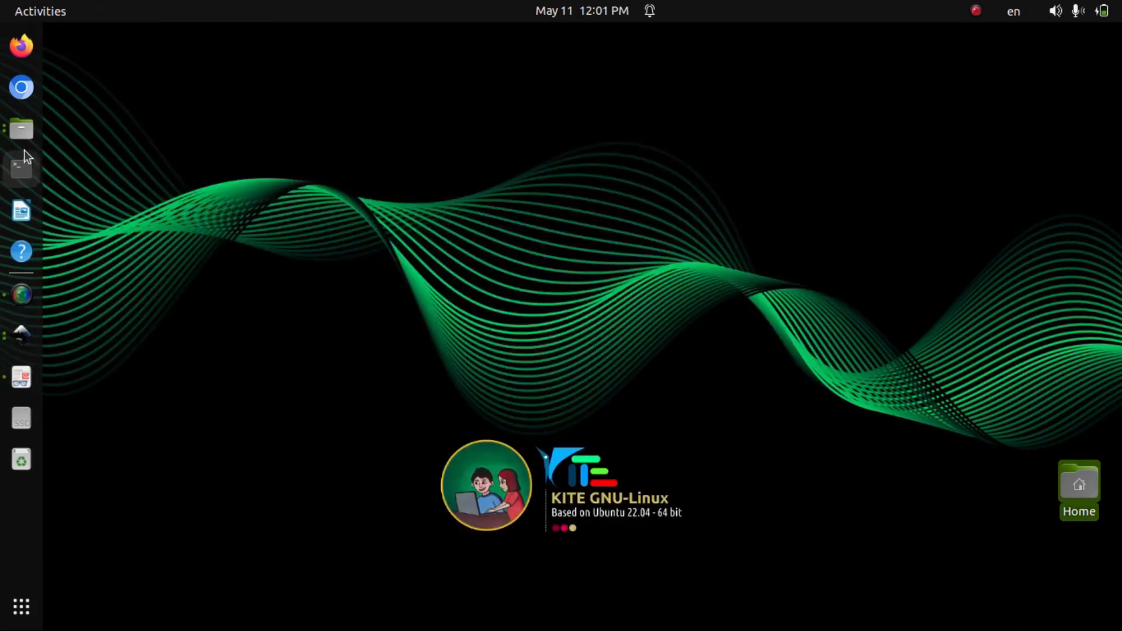
click(26, 133)
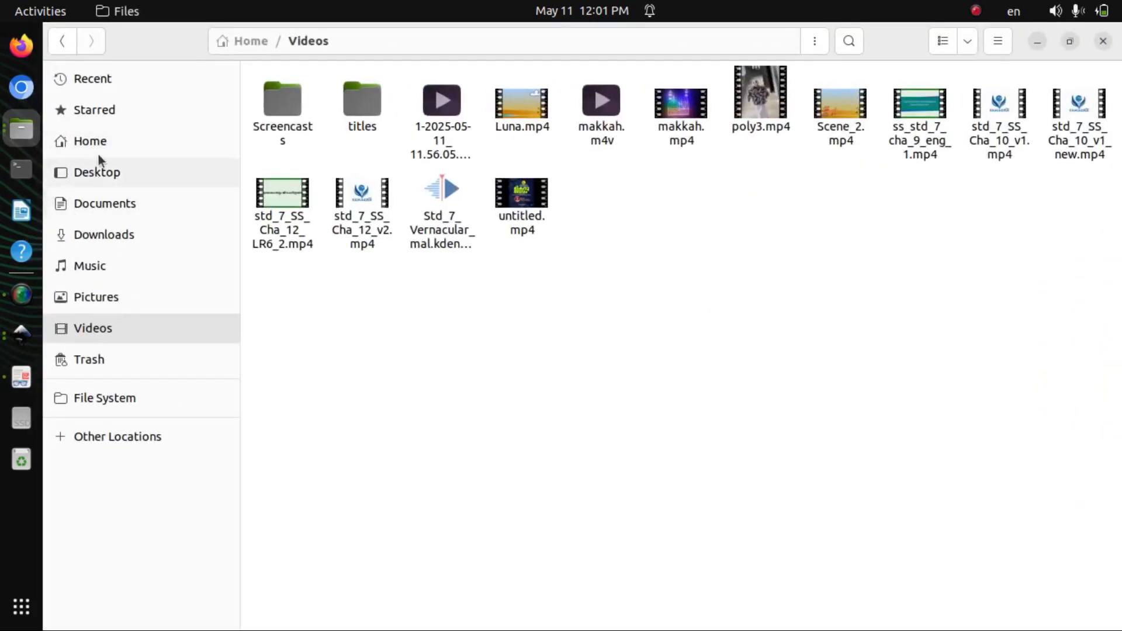
click(96, 146)
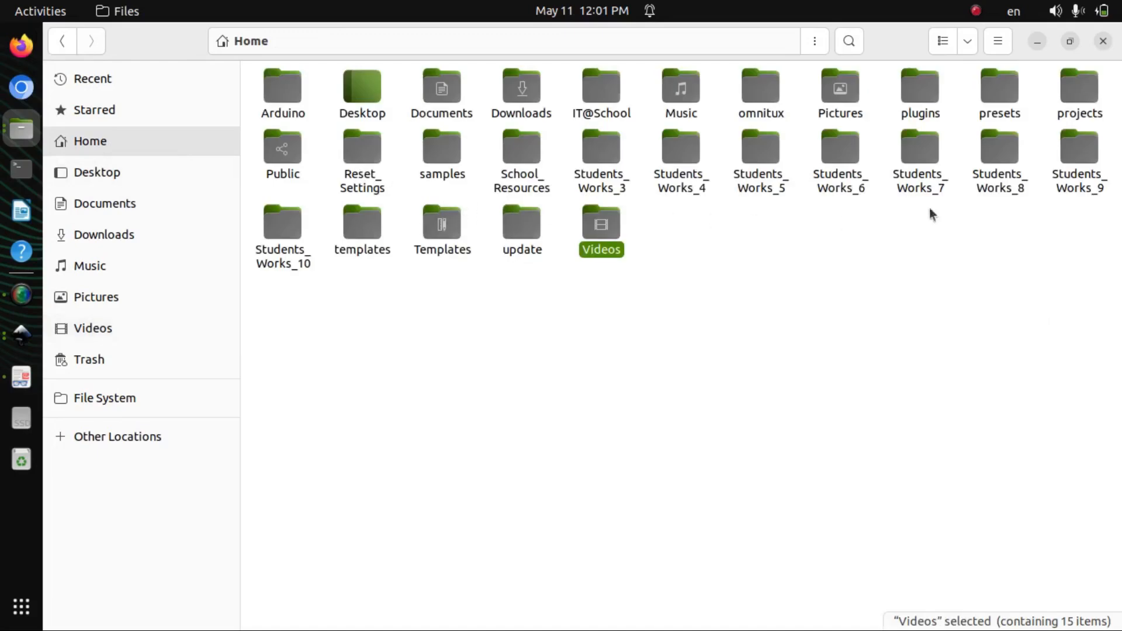
double_click(279, 230)
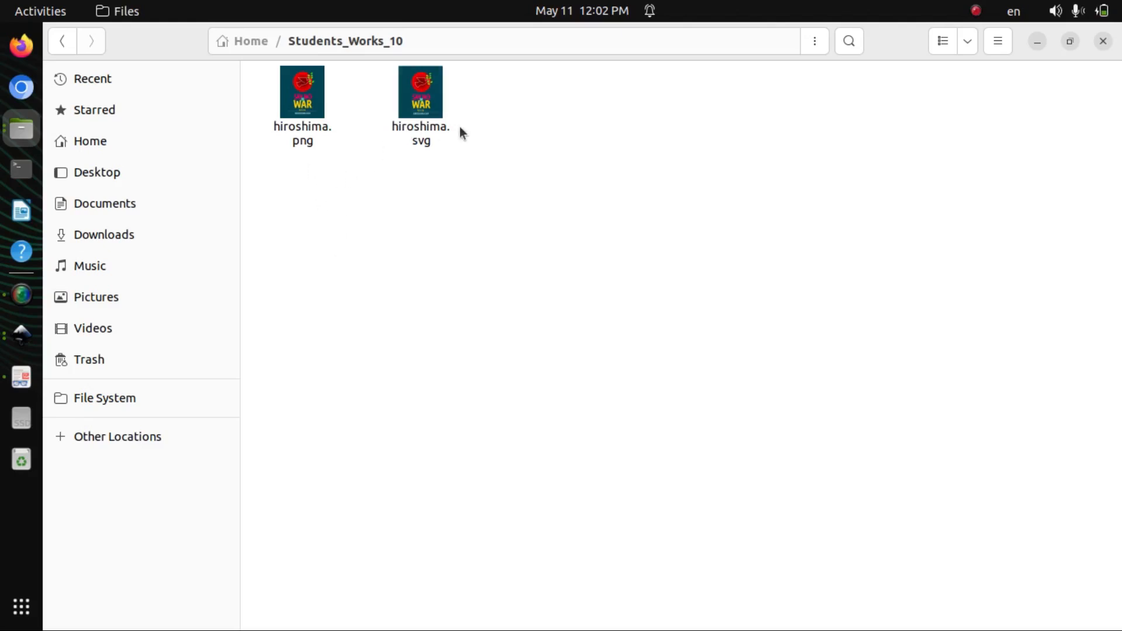
Open hiroshima.png in Image Viewer, examine the exported poster in full screen, and return to the normal window.
double_click(303, 123)
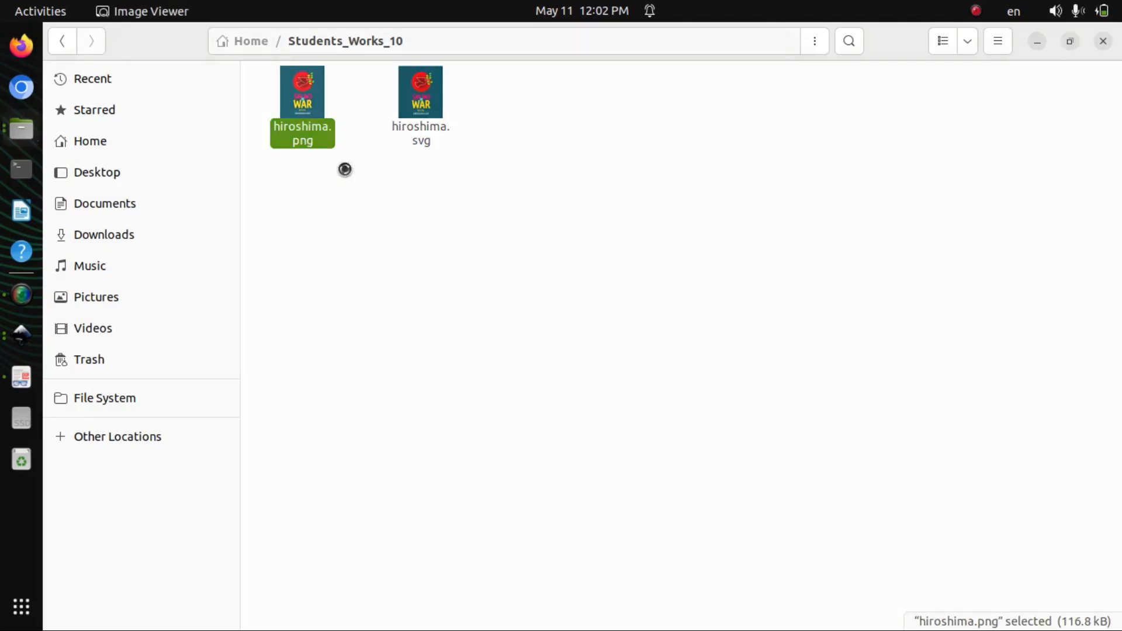
double_click(629, 310)
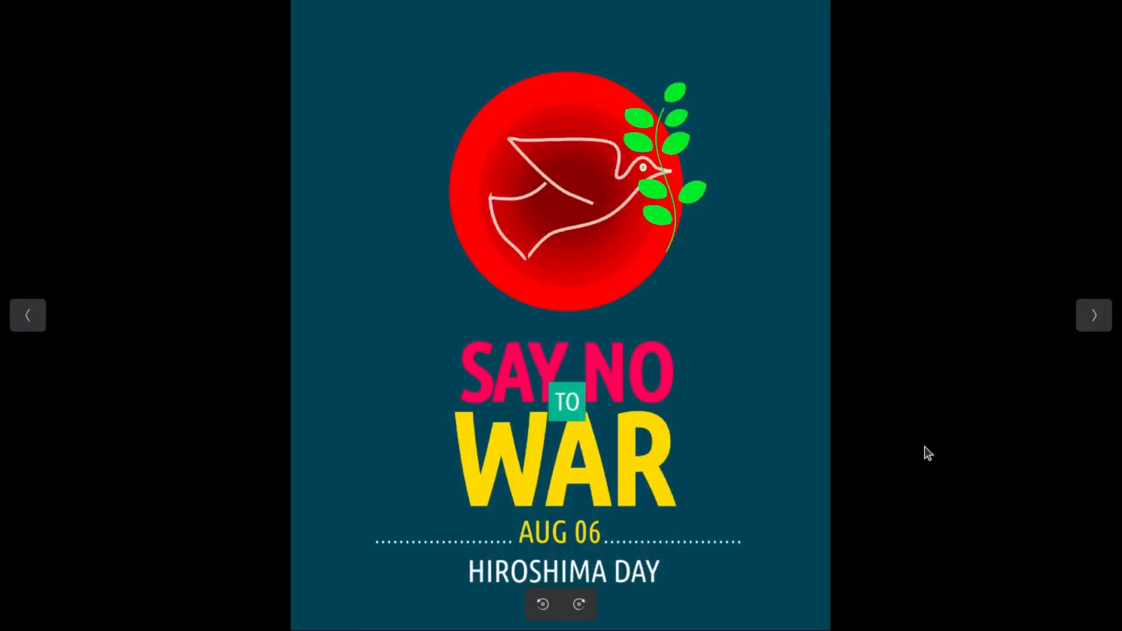
key(Escape)
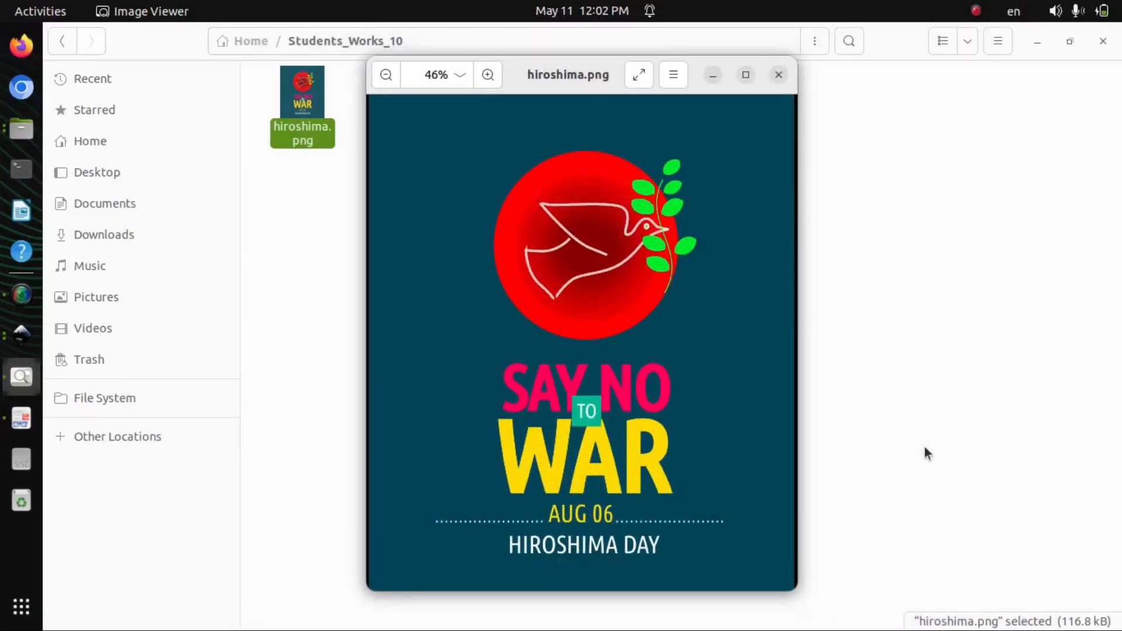